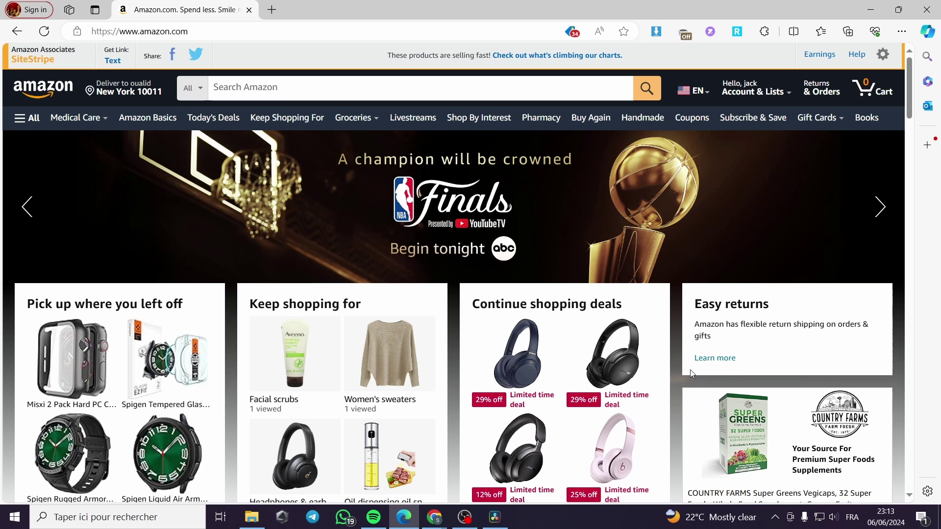
- Look through the Amazon home page's recommendations, deals and best-seller sections, along with the SiteStripe bar
scroll(690, 369, down, 8)
scroll(641, 356, down, 3)
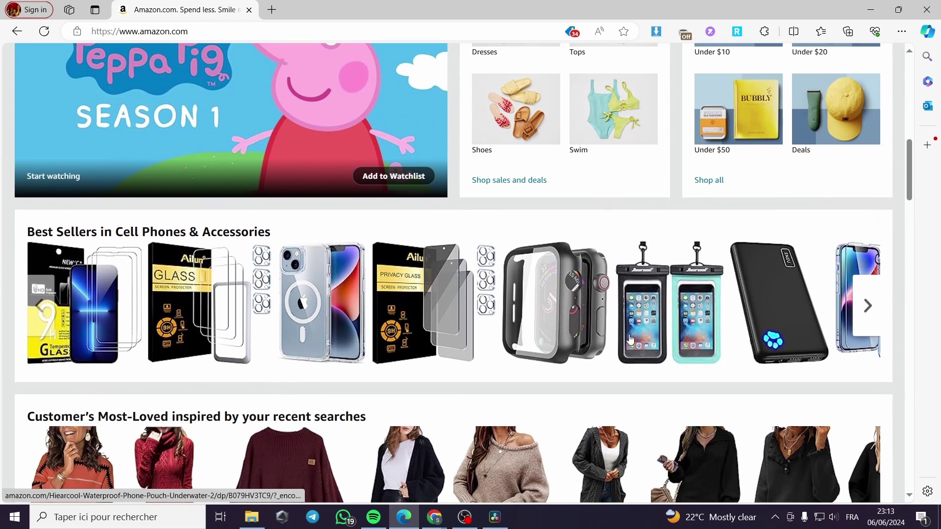
scroll(499, 331, down, 4)
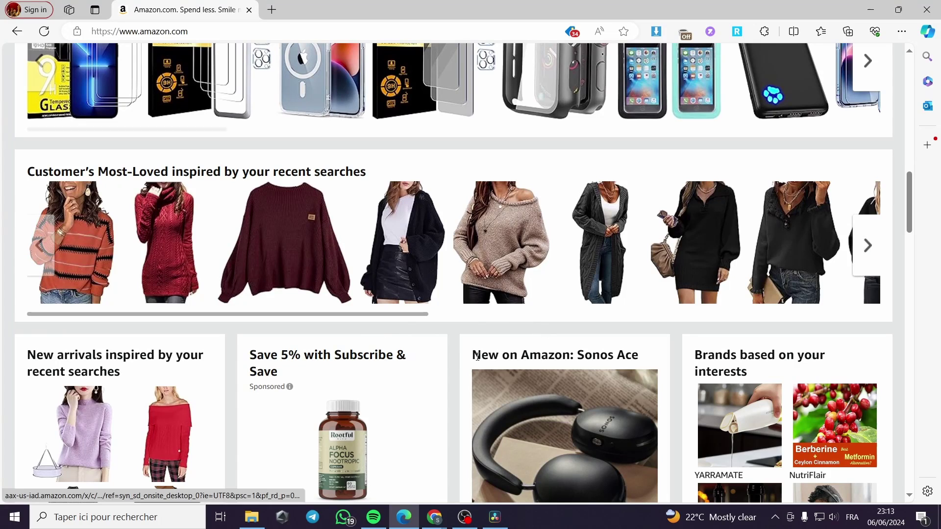
scroll(885, 385, up, 10)
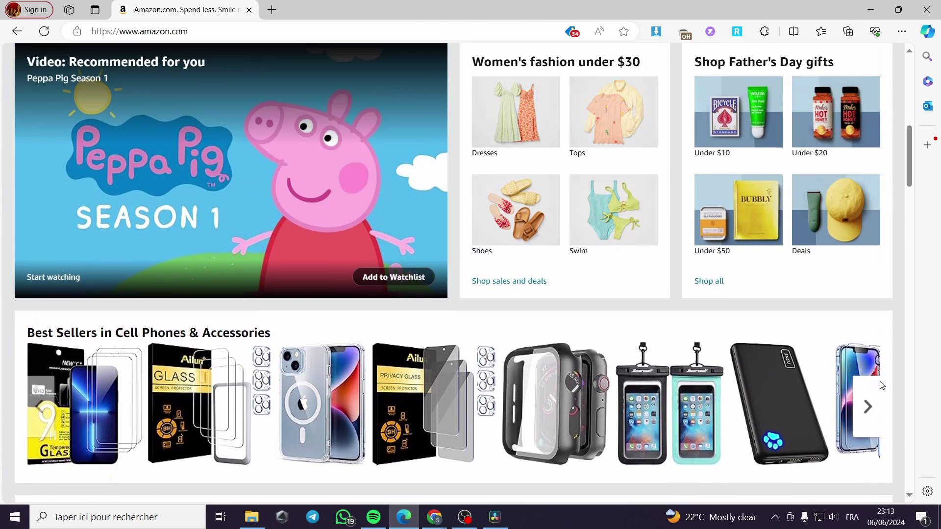
scroll(856, 384, up, 4)
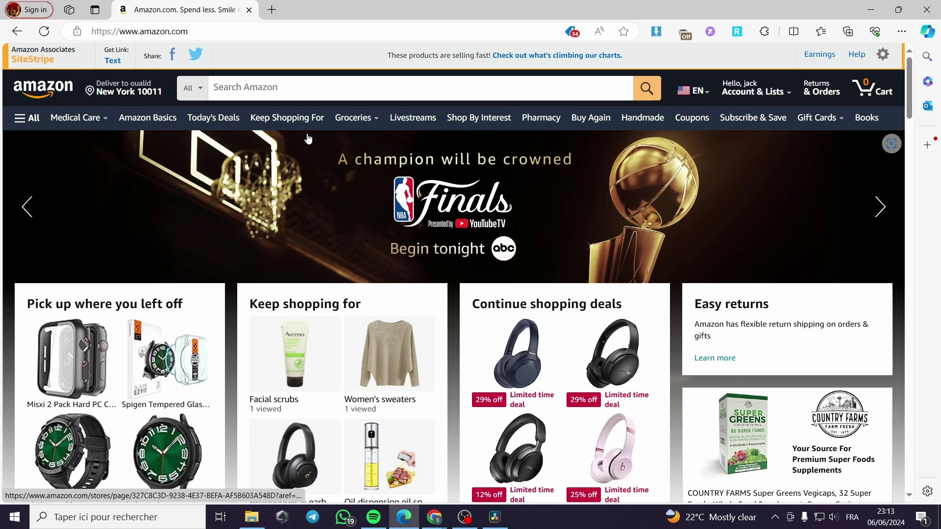
scroll(596, 269, down, 8)
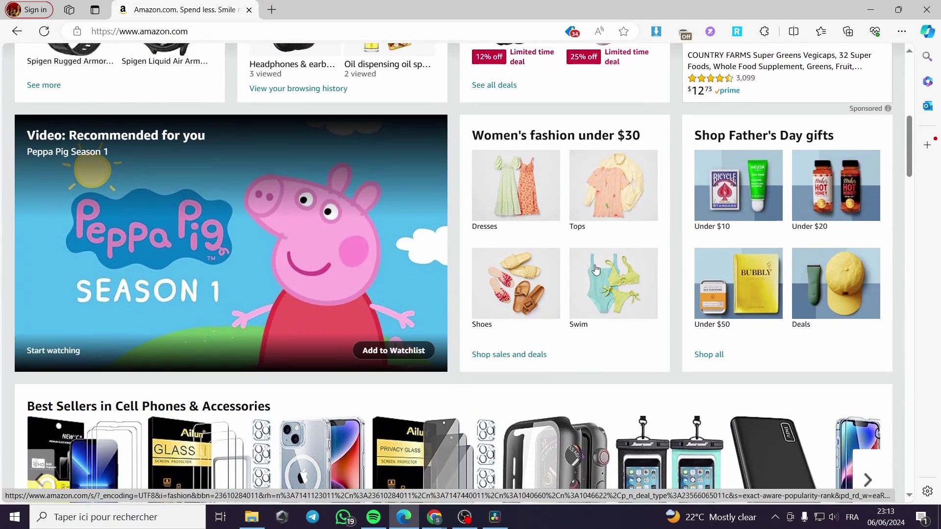
scroll(596, 270, down, 6)
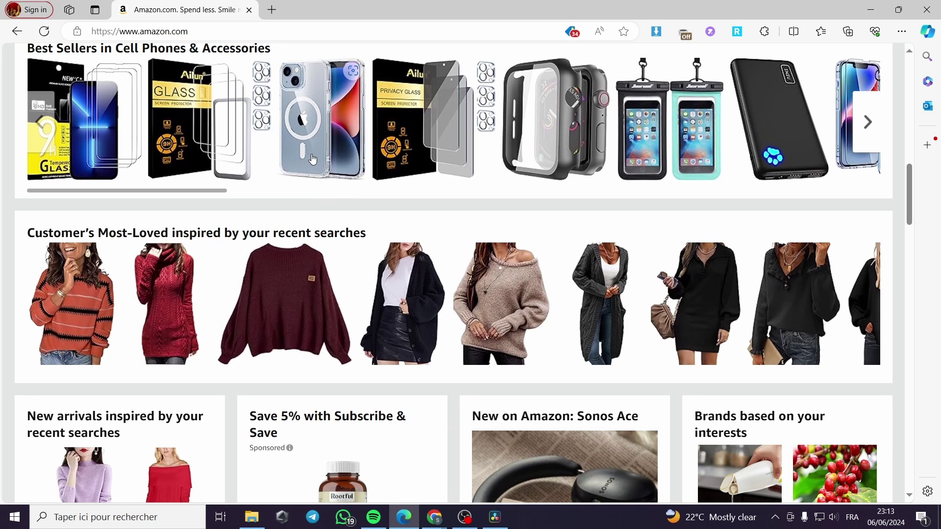
scroll(560, 350, down, 5)
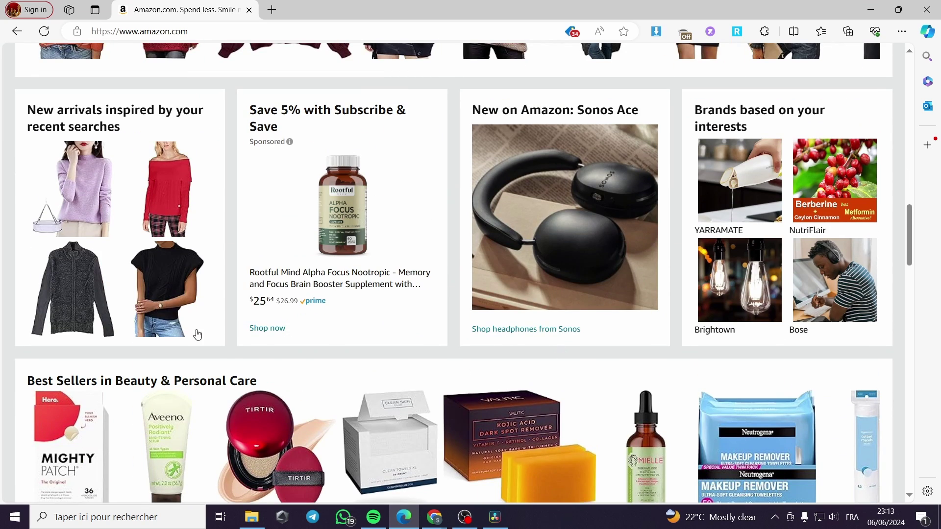
scroll(198, 335, down, 5)
scroll(316, 339, down, 4)
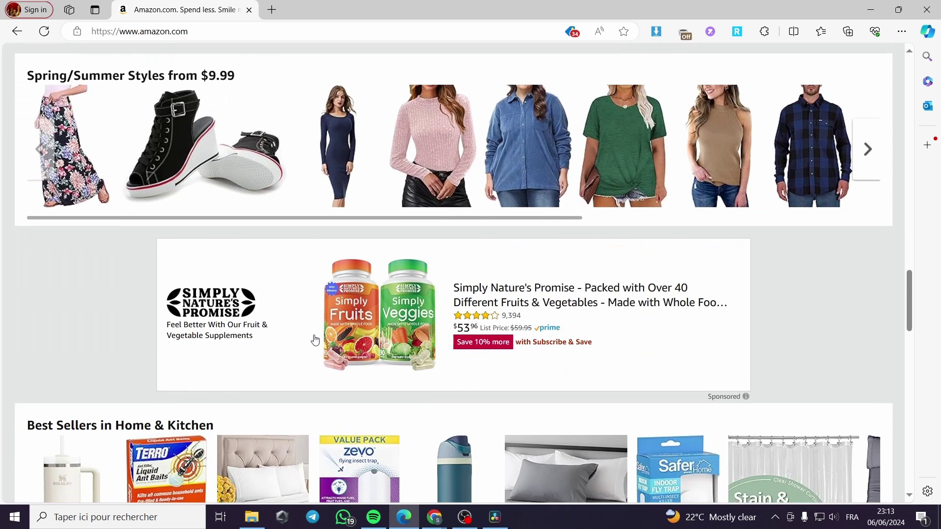
scroll(294, 333, down, 3)
scroll(293, 388, up, 10)
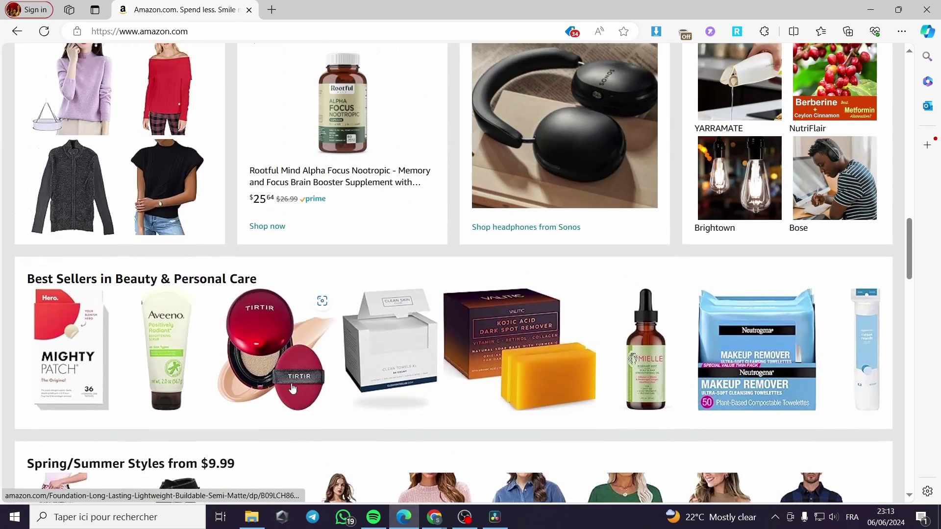
scroll(293, 388, up, 20)
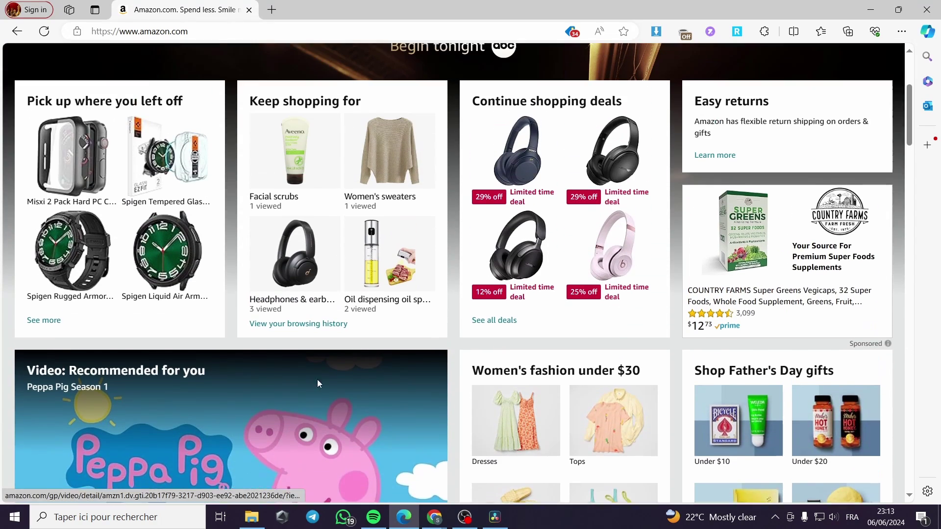
scroll(317, 383, up, 4)
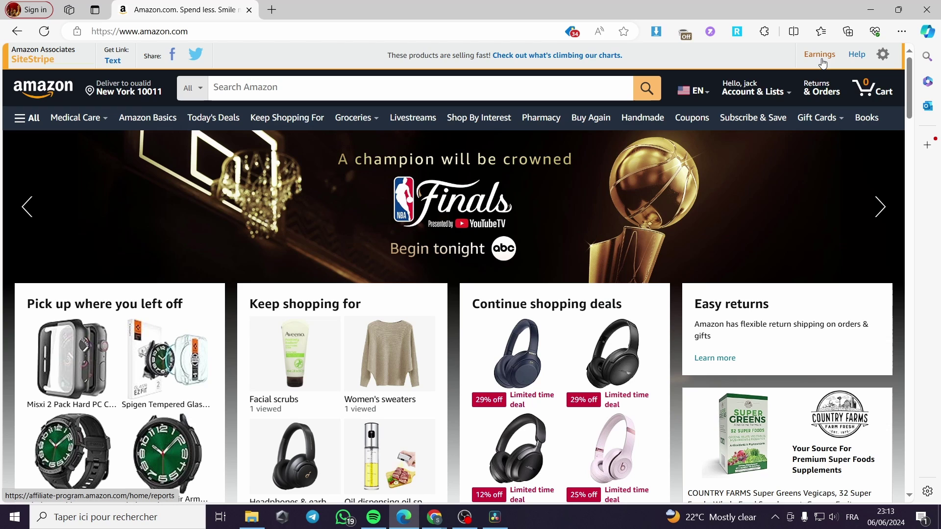
- Open the product page of the black Bose QuietComfort headphones from the recommendations inspired by the browsing history
scroll(126, 77, down, 15)
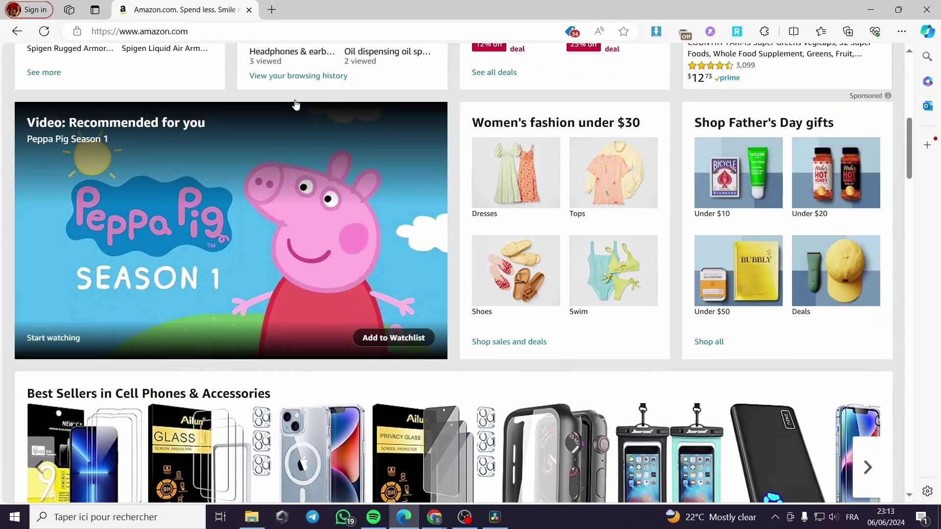
scroll(463, 191, down, 12)
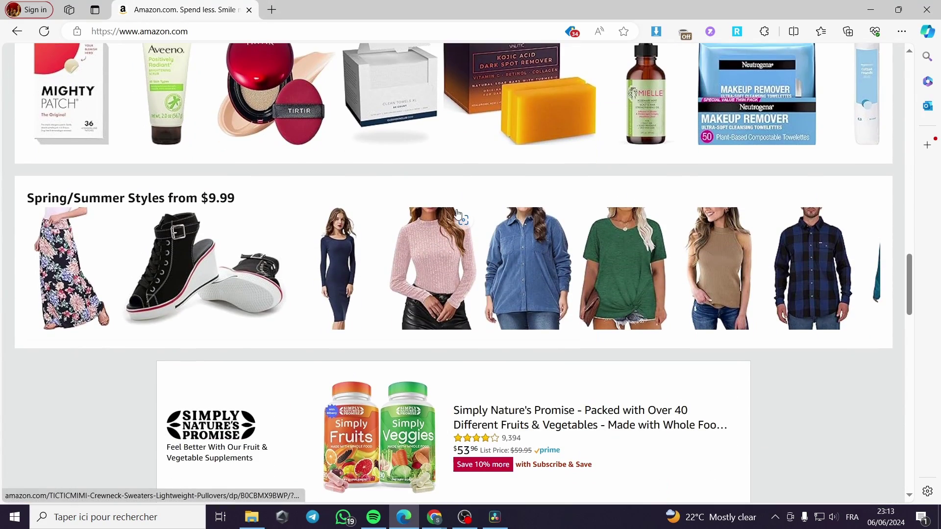
scroll(219, 254, down, 10)
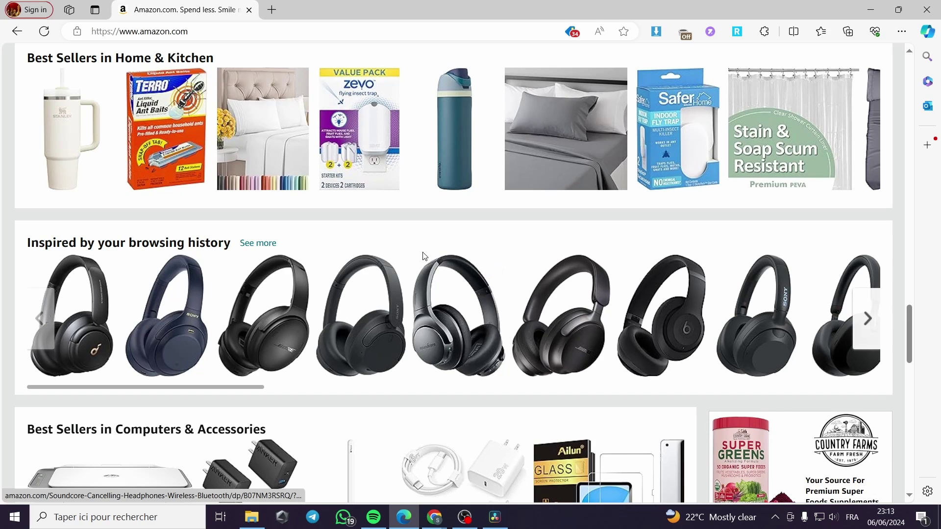
click(264, 352)
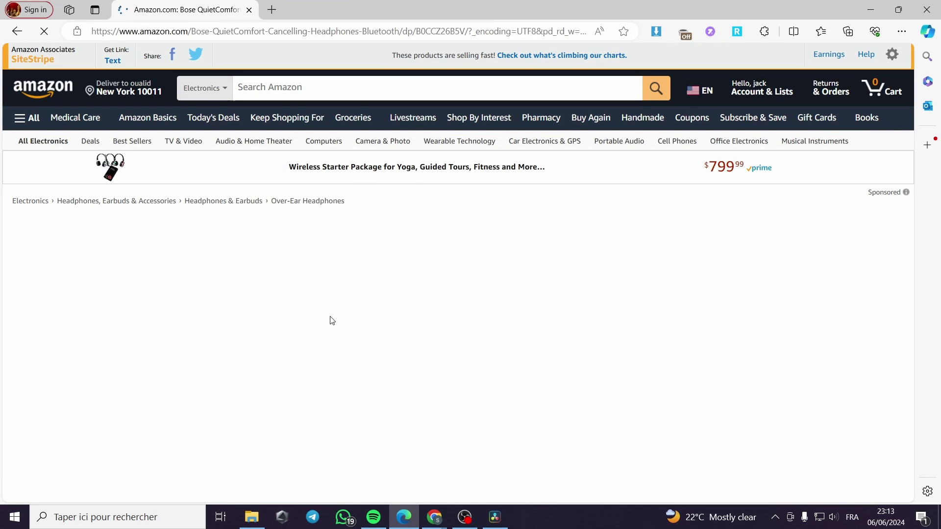
- Generate a SiteStripe short text link for the Bose QuietComfort headphones and copy it
scroll(319, 279, down, 1)
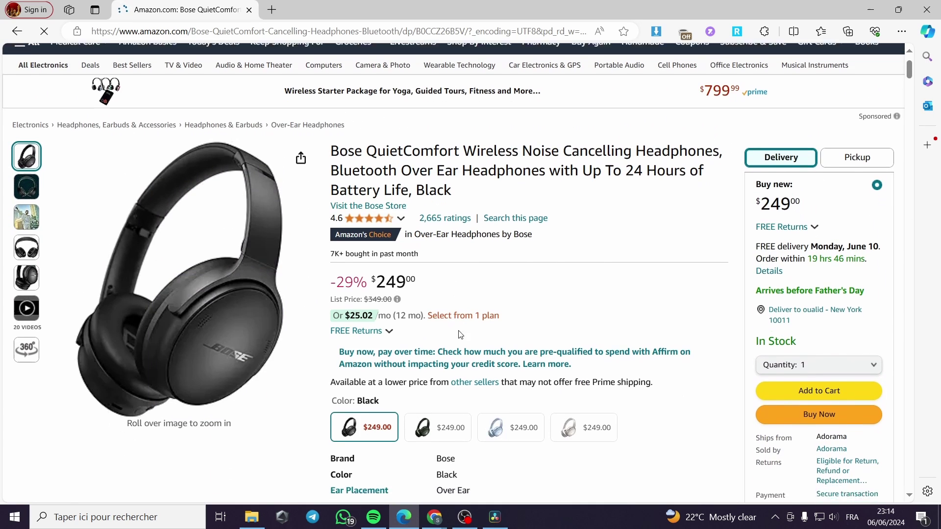
scroll(461, 335, down, 3)
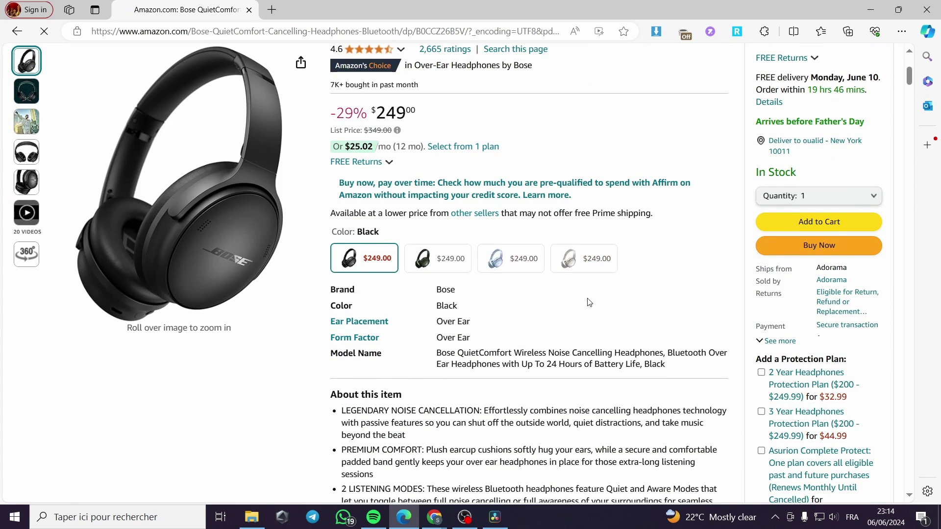
scroll(589, 302, up, 3)
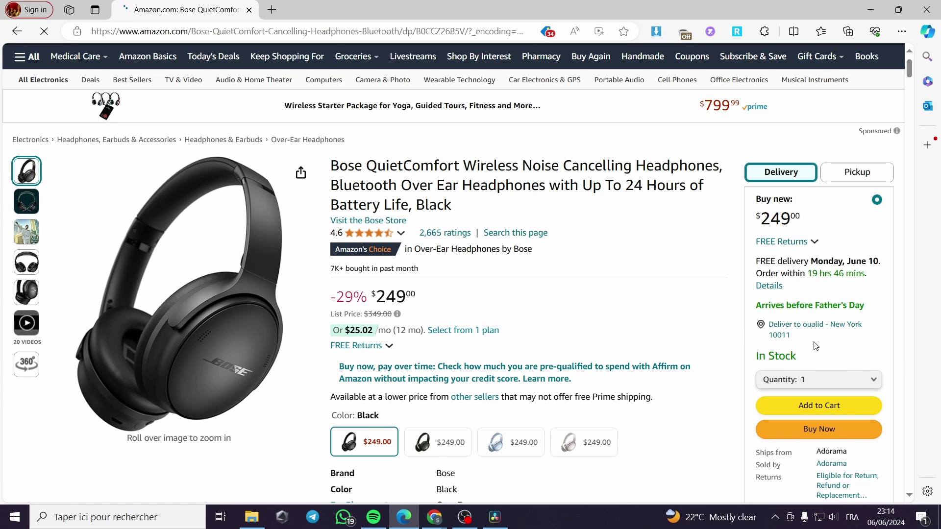
scroll(362, 264, up, 1)
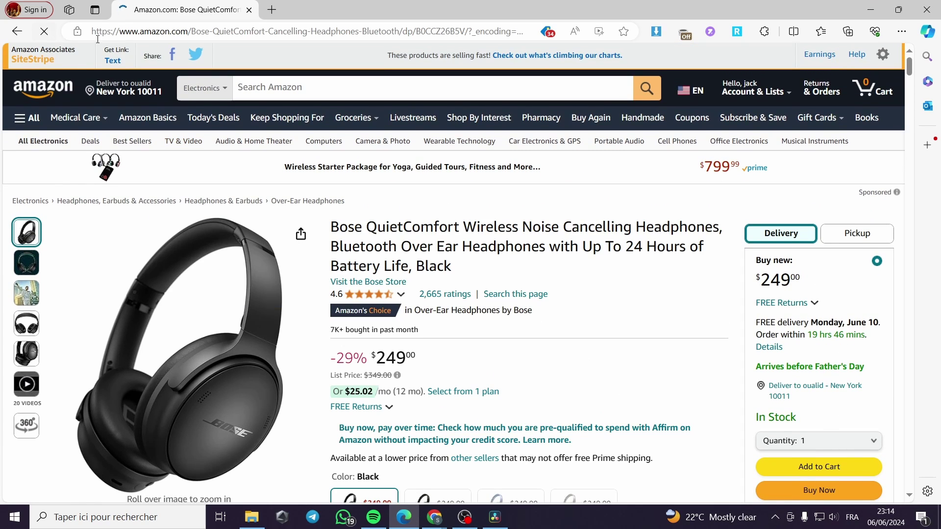
click(112, 60)
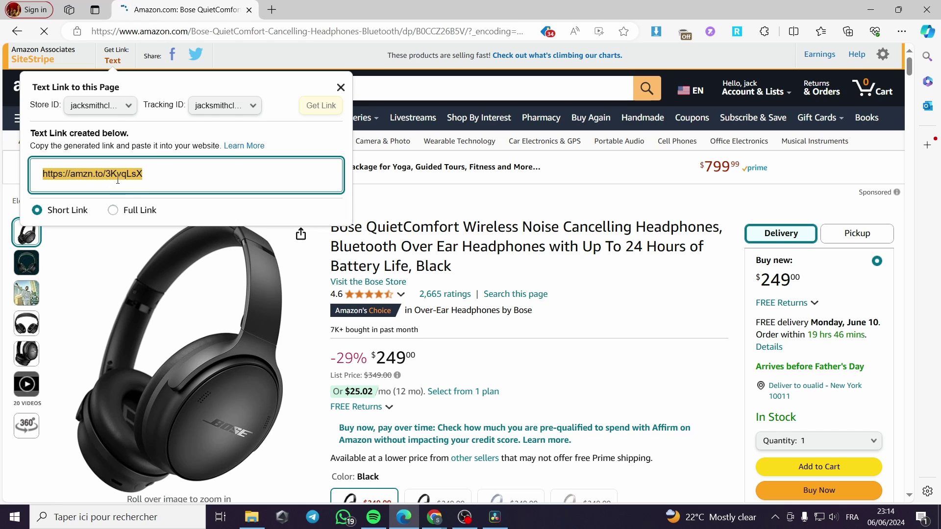
right_click(104, 175)
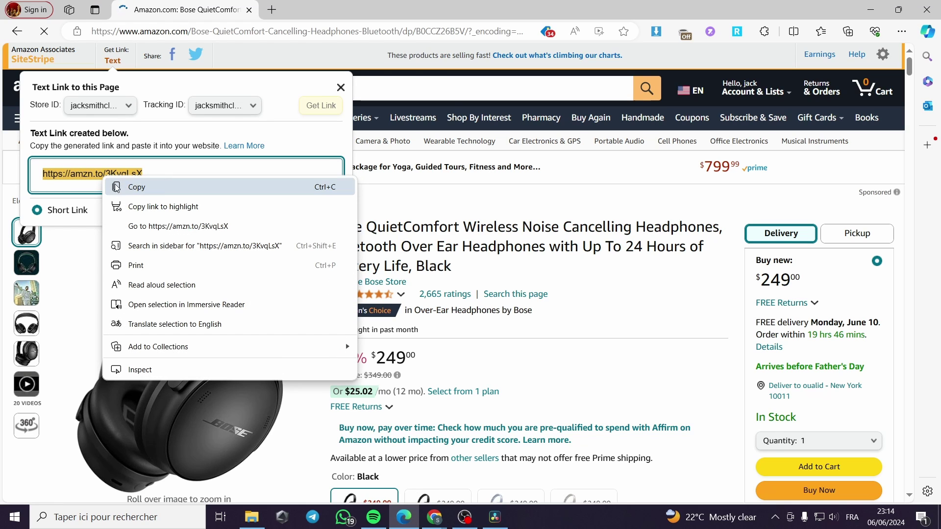
click(131, 188)
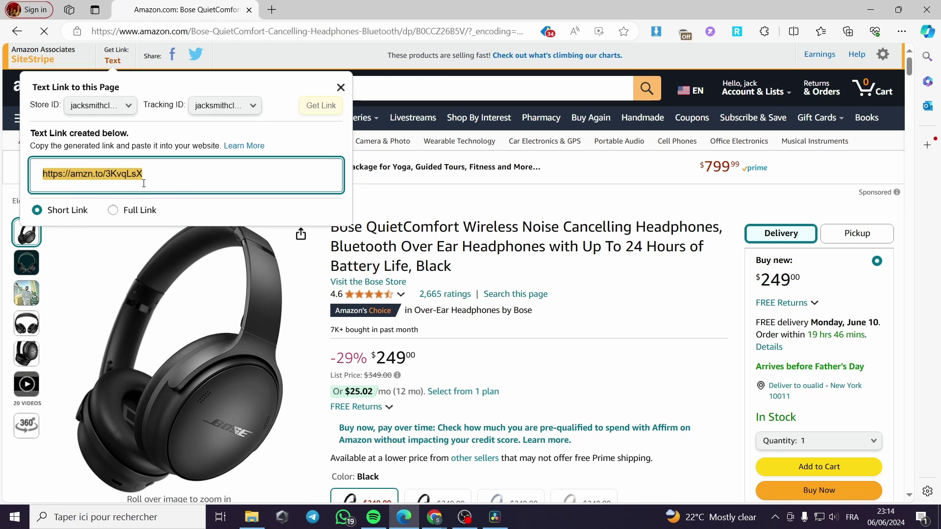
- Inspect the full version of the headphones' affiliate link and return to the short link format
click(134, 210)
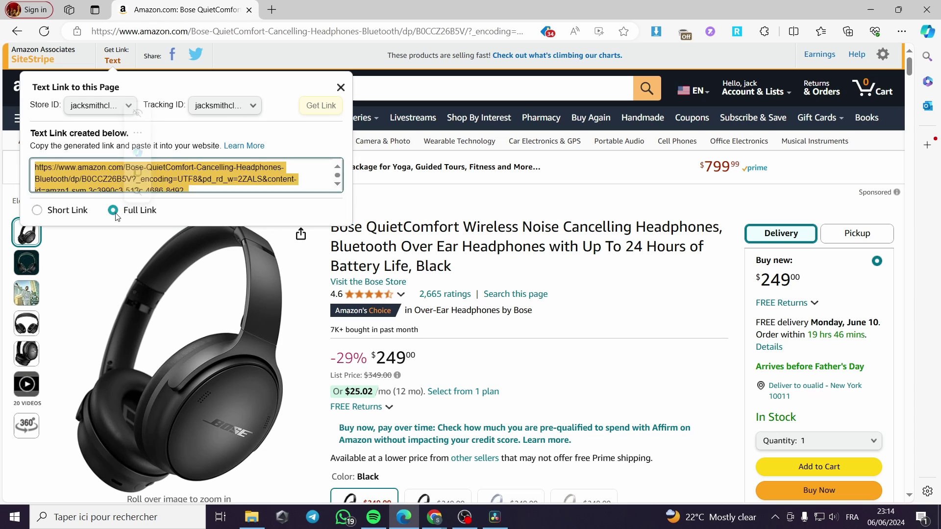
click(341, 185)
scroll(339, 177, up, 3)
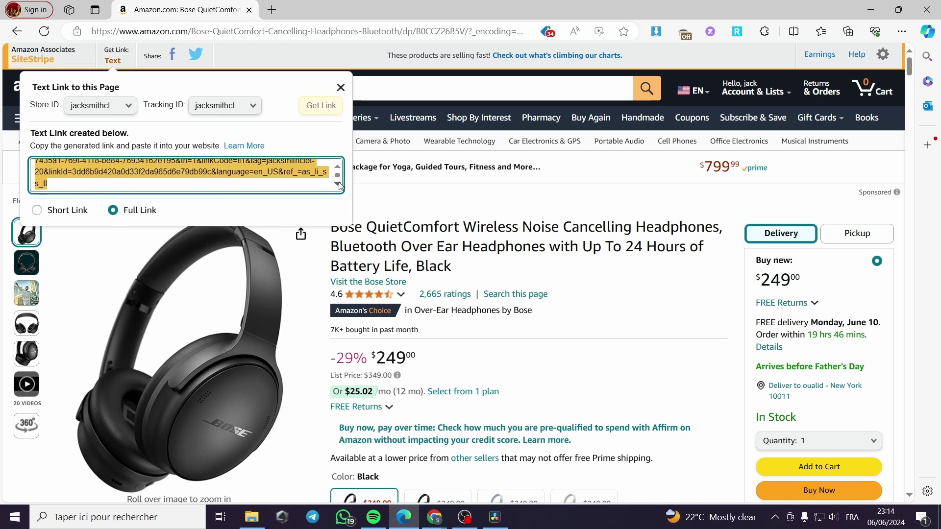
click(71, 214)
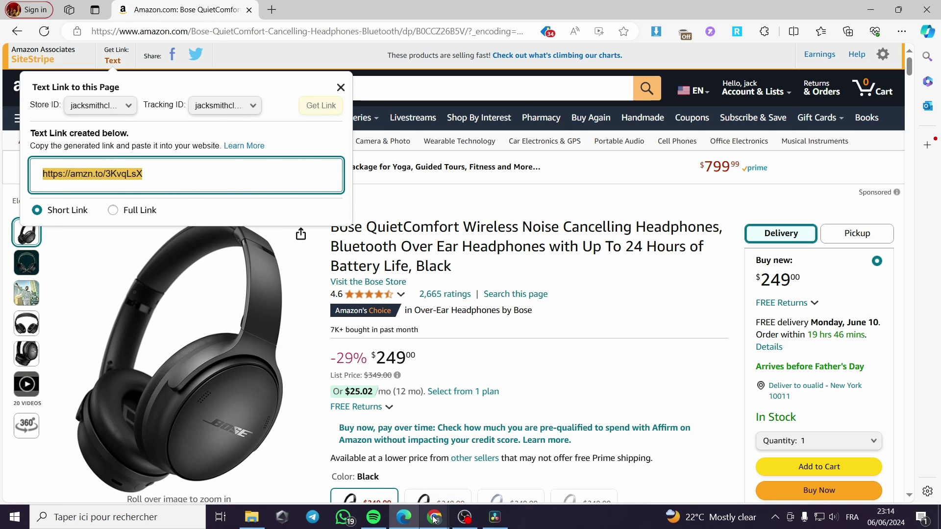
- Switch to Chrome and bring up the wealthgangacademy TikTok profile page
mouse_move(434, 517)
click(474, 475)
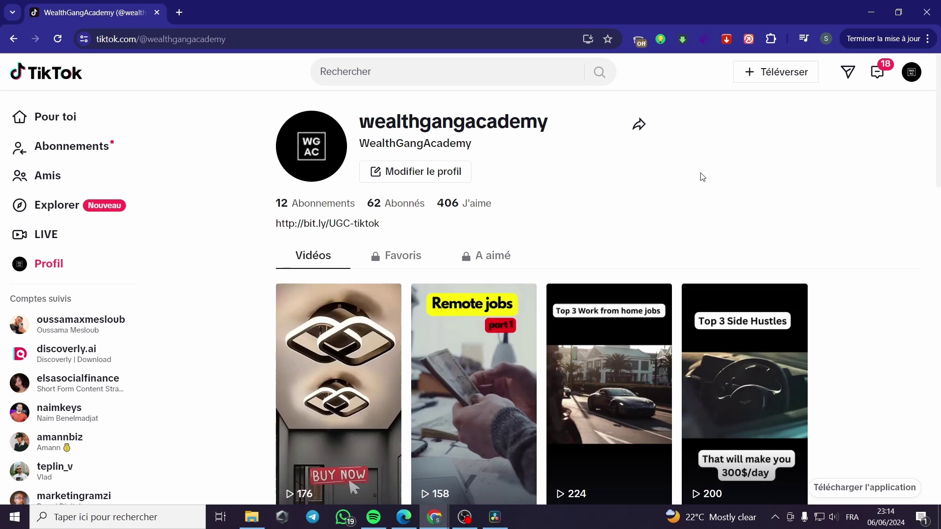
scroll(701, 175, down, 1)
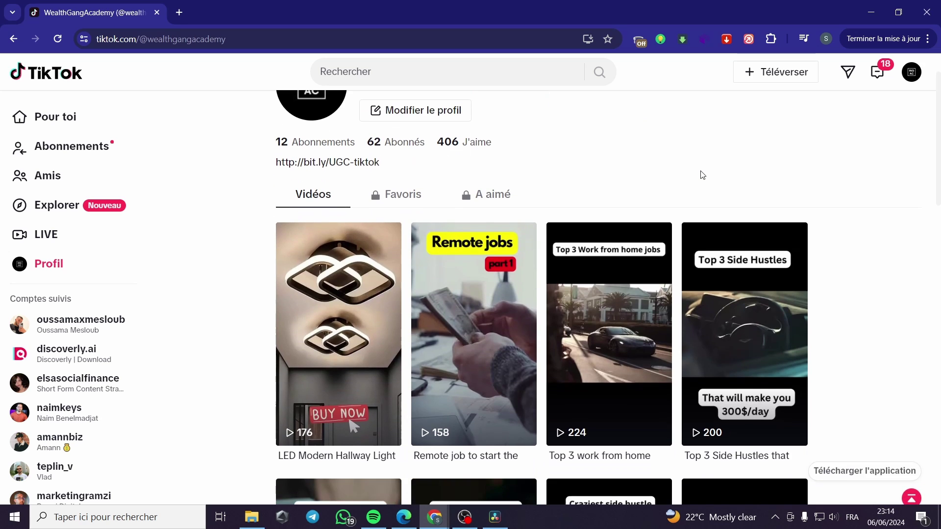
scroll(736, 226, up, 1)
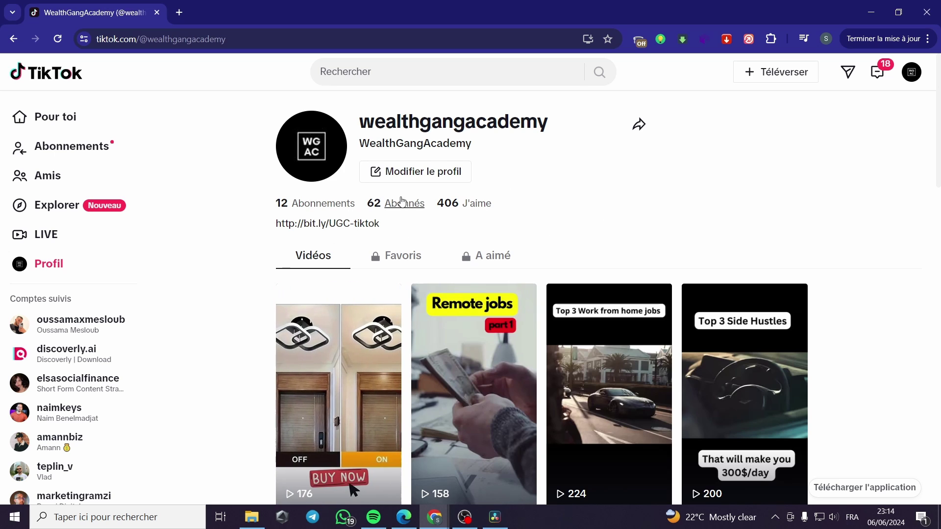
click(401, 176)
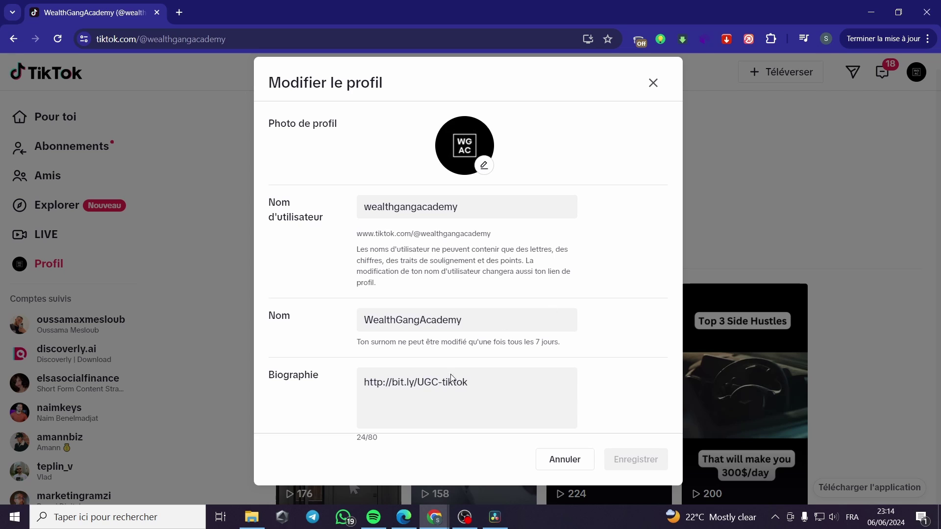
triple_click(450, 390)
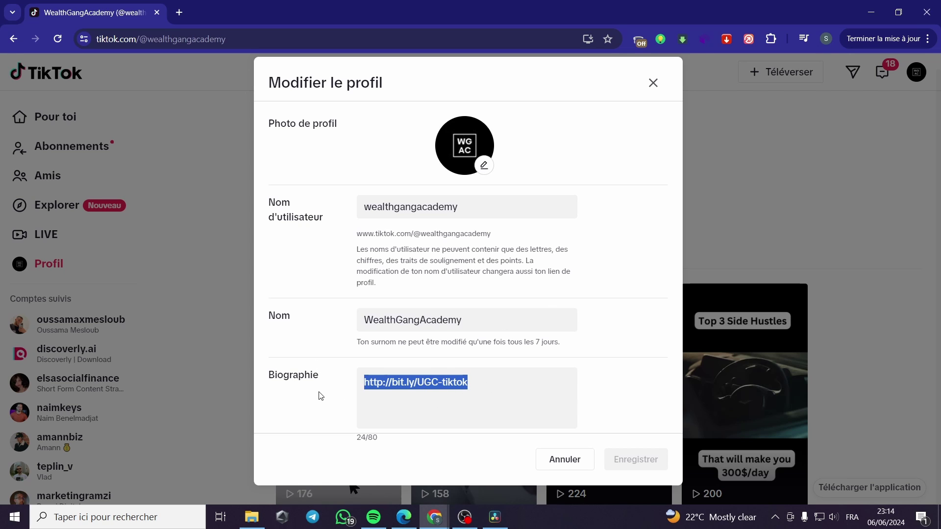
key(ctrl+v)
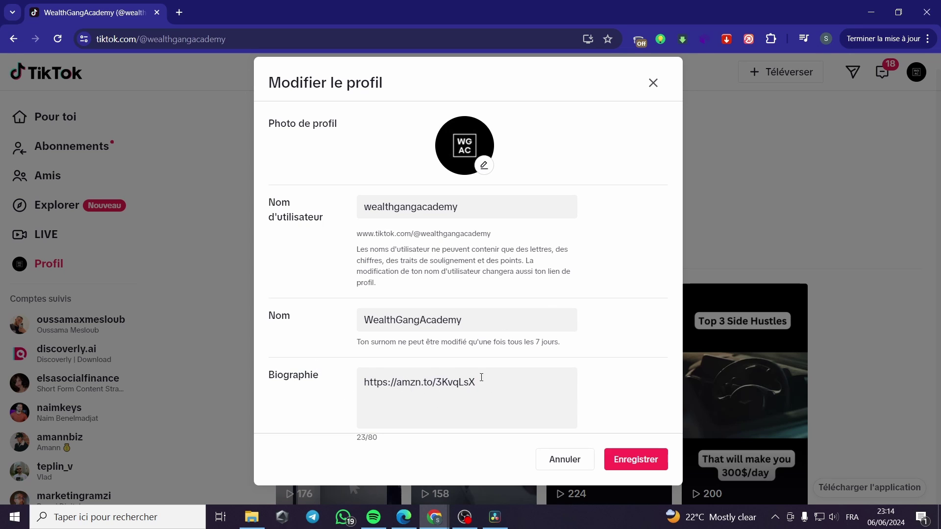
click(631, 464)
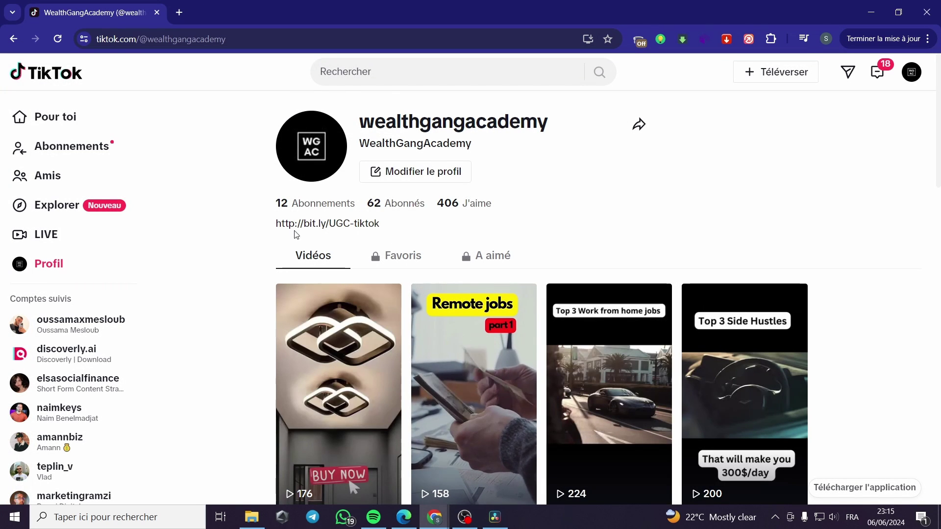
key(F5)
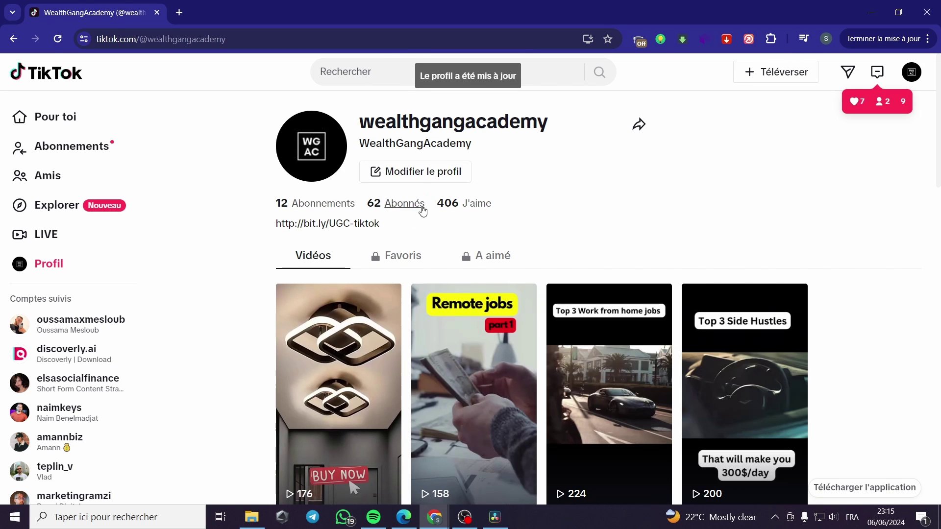
click(412, 171)
drag(481, 397, 312, 403)
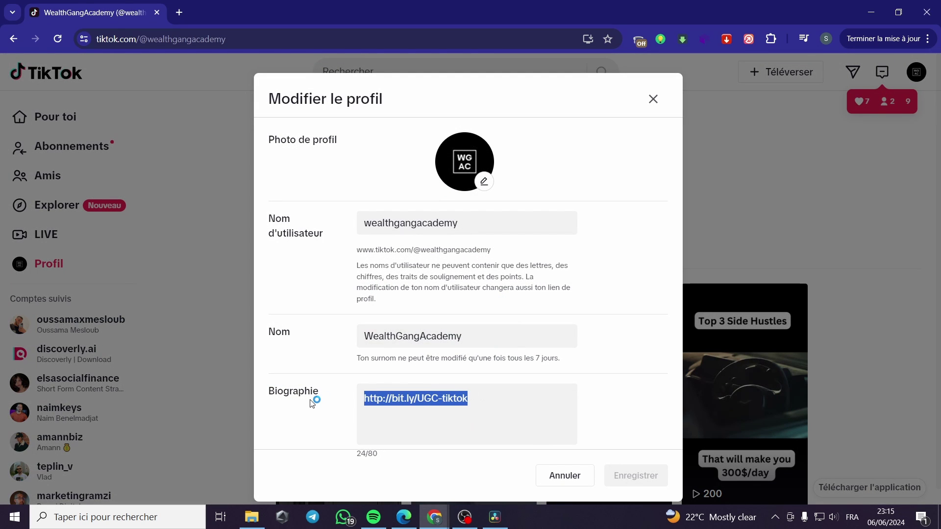
key(BackSpace)
key(ctrl+v)
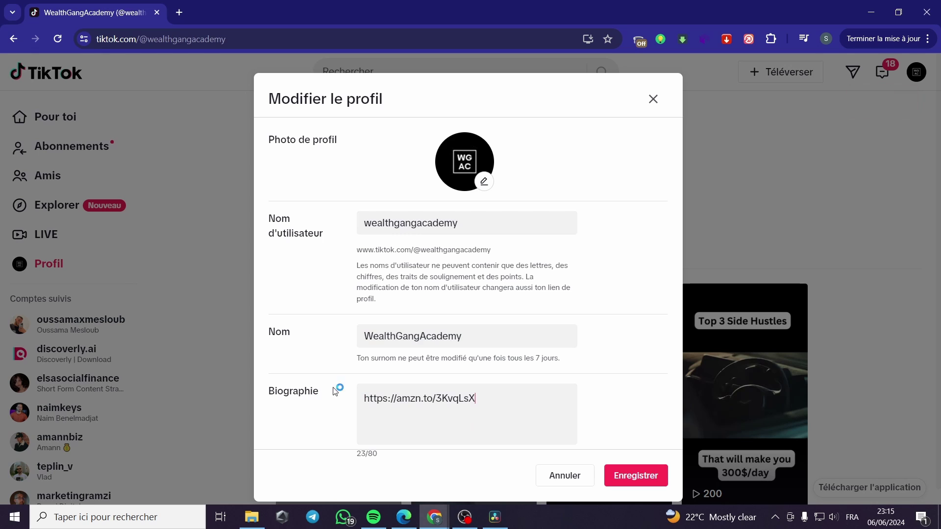
scroll(594, 400, down, 1)
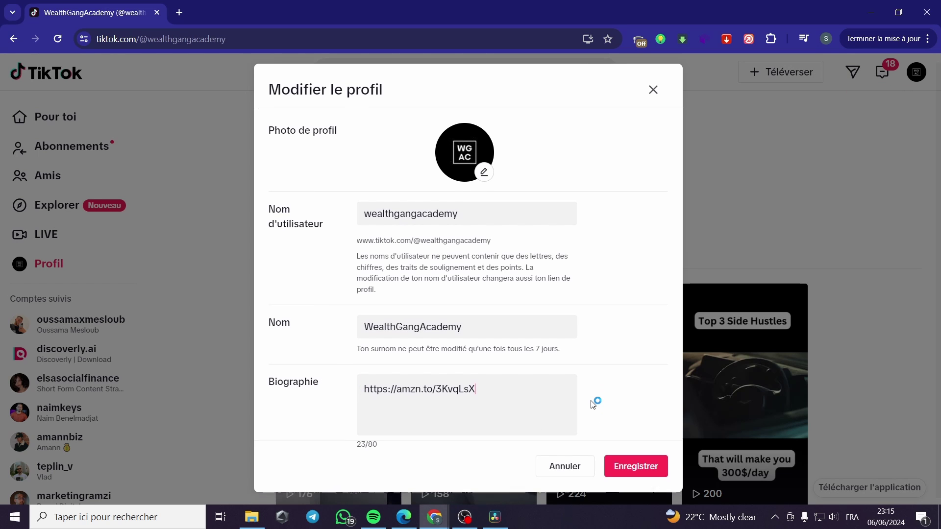
click(629, 464)
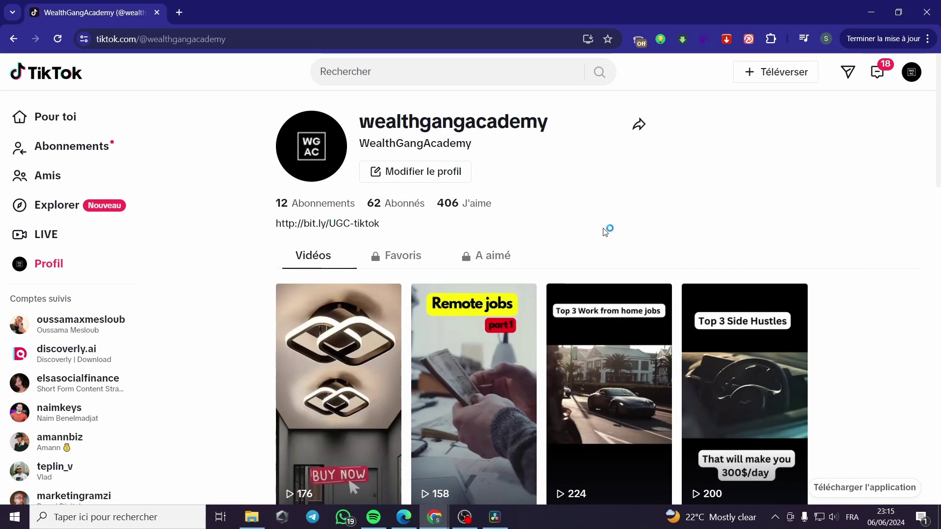
scroll(401, 245, down, 3)
scroll(471, 225, up, 3)
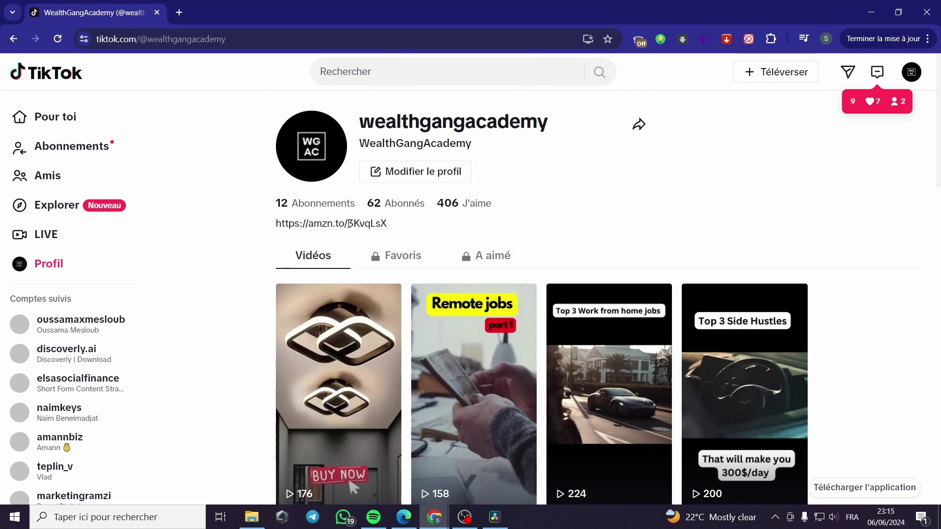
- Look over the updated profile page and open TikTok's video upload page
scroll(539, 233, down, 1)
scroll(554, 234, down, 3)
scroll(176, 227, up, 4)
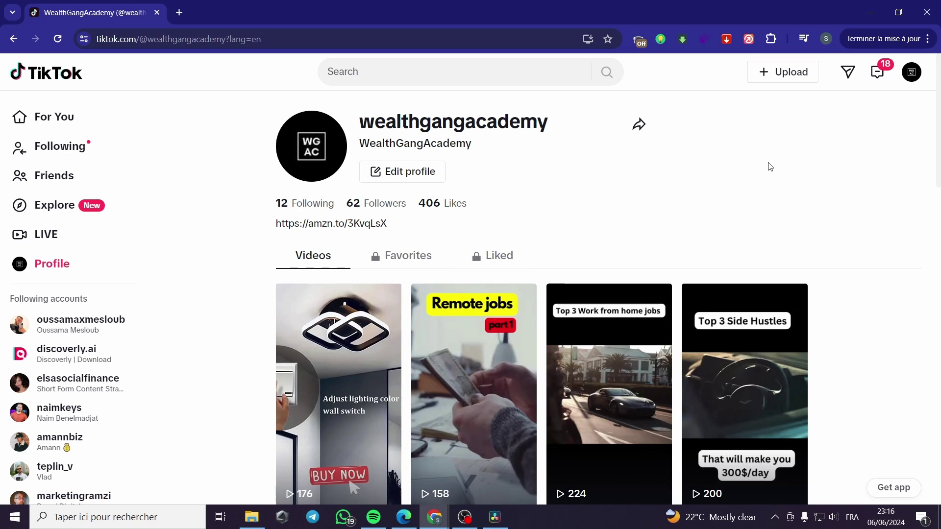
click(790, 73)
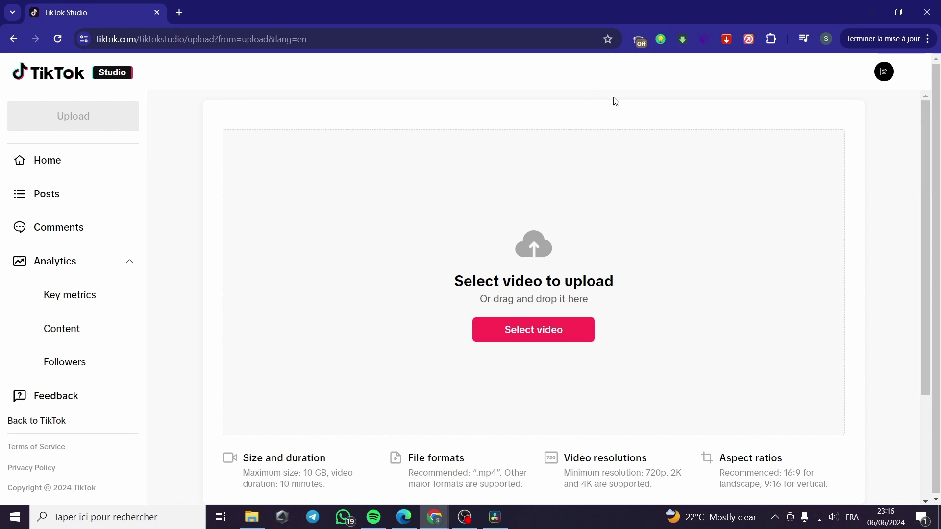
- Switch to Edge and load canva.com in a new browser tab
click(412, 522)
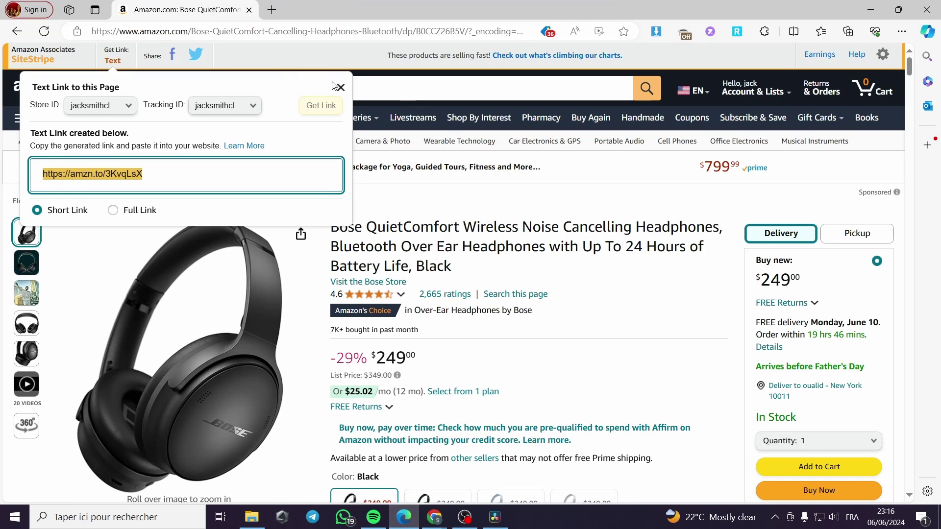
click(273, 10)
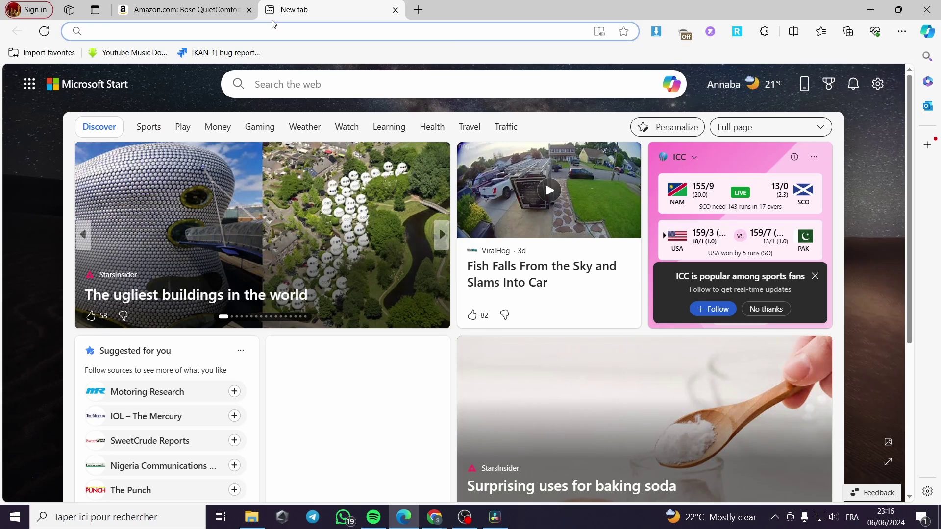
text(canva.com)
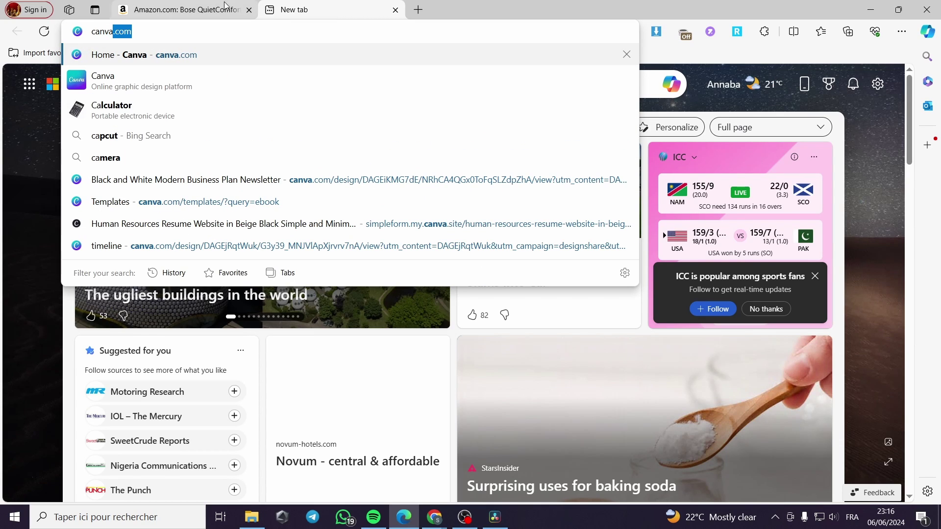
key(Return)
- Return to the Bose QuietComfort product page on Amazon and open the main headphone image in the expanded view
click(190, 11)
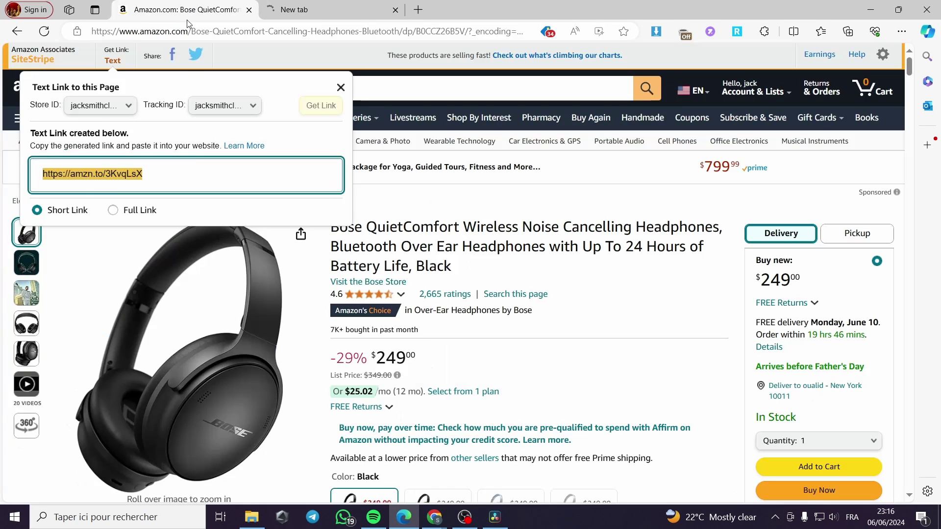
right_click(200, 344)
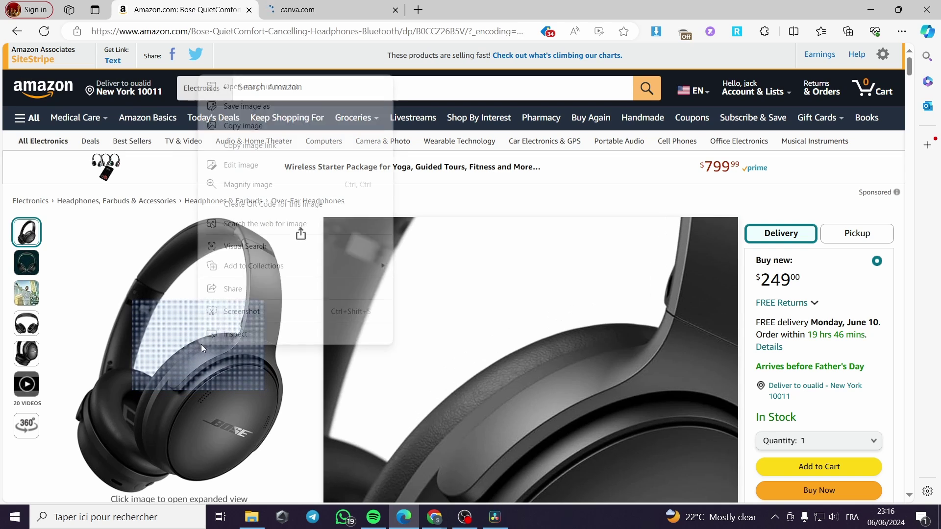
click(286, 107)
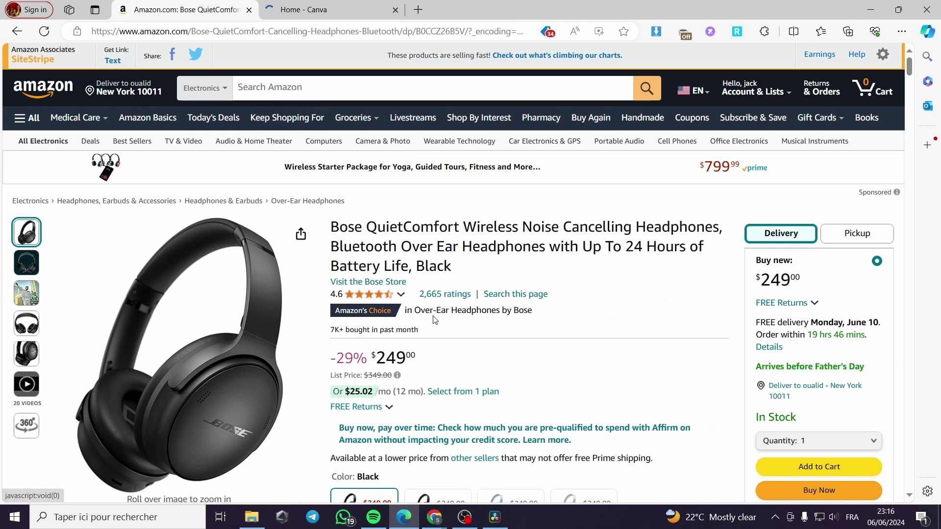
click(244, 308)
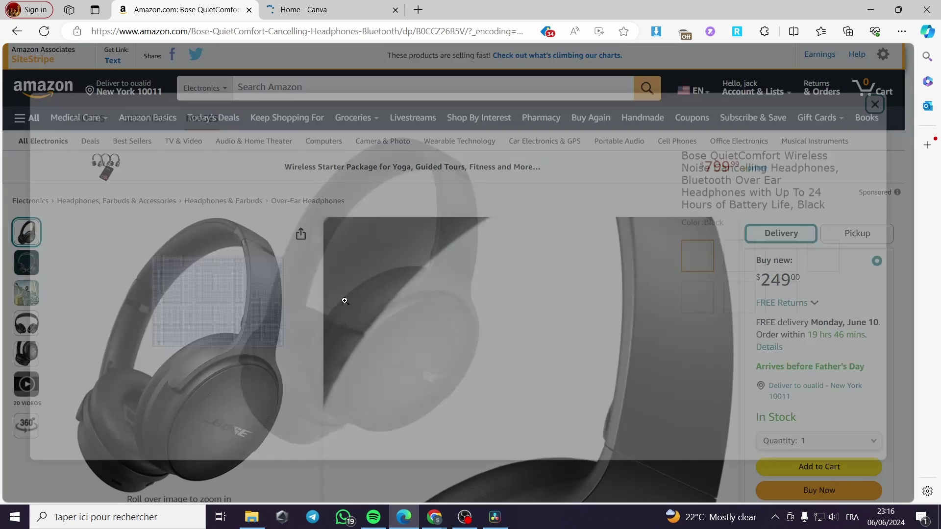
right_click(420, 260)
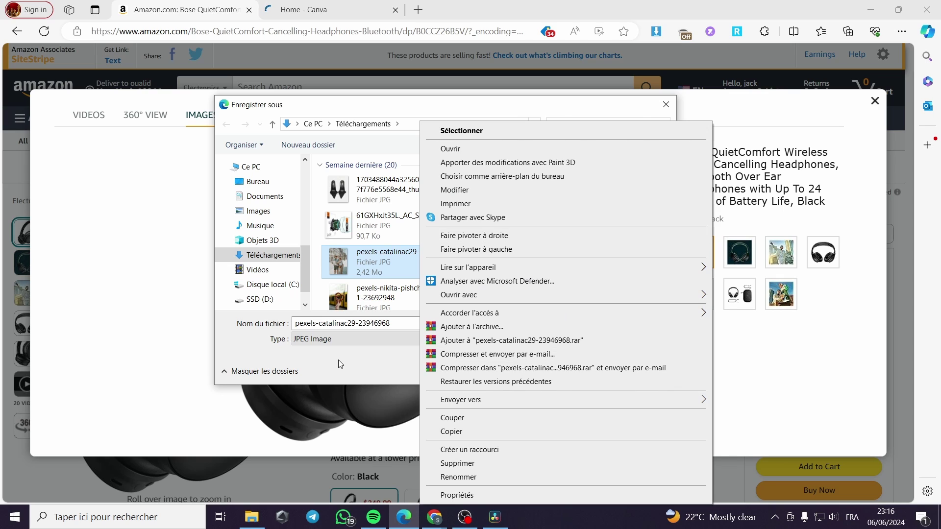
key(Escape)
click(576, 369)
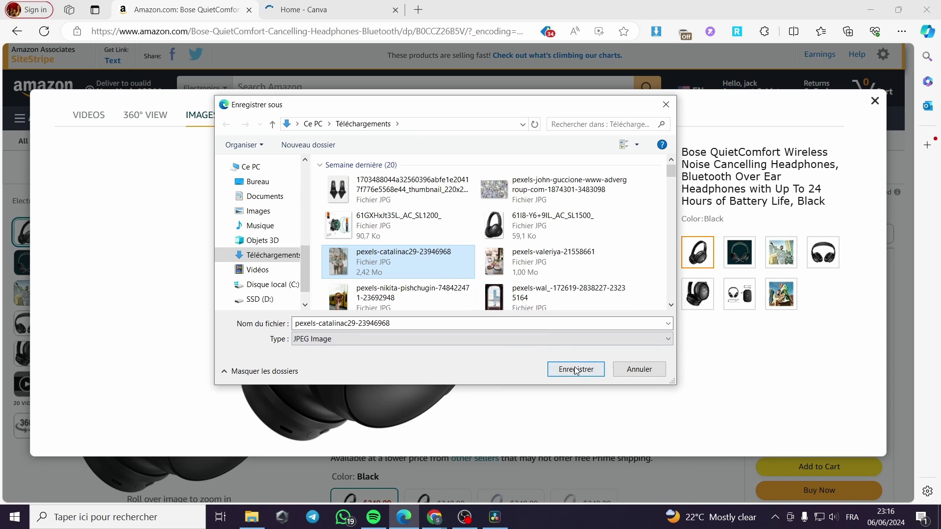
- Save the expanded main headphone image to the Téléchargements folder and close the expanded view
right_click(304, 236)
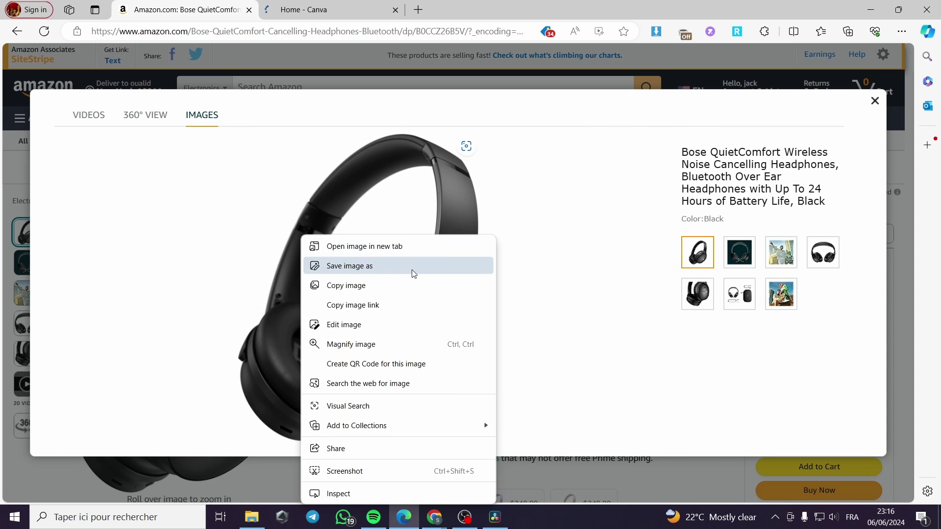
click(343, 265)
click(546, 370)
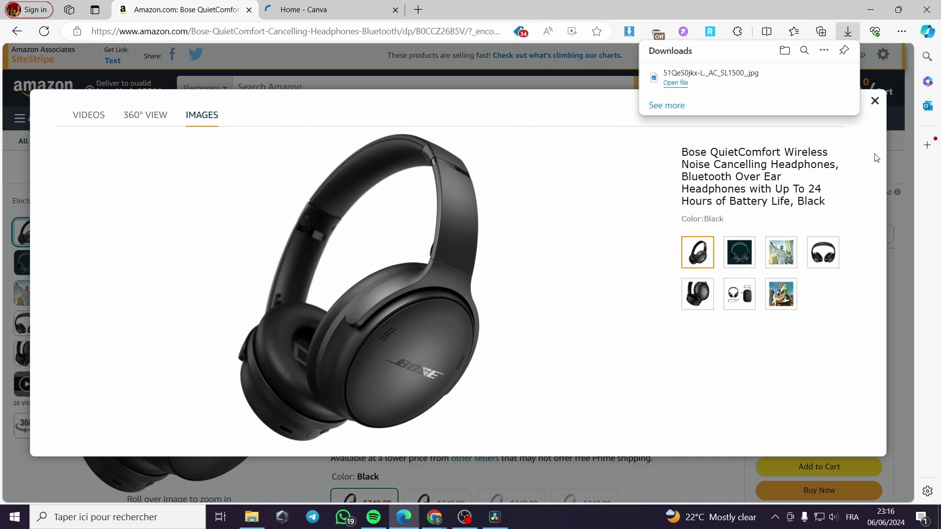
click(875, 101)
- Save the dark green headphone image from its expanded view to the Téléchargements folder and close the view
click(27, 263)
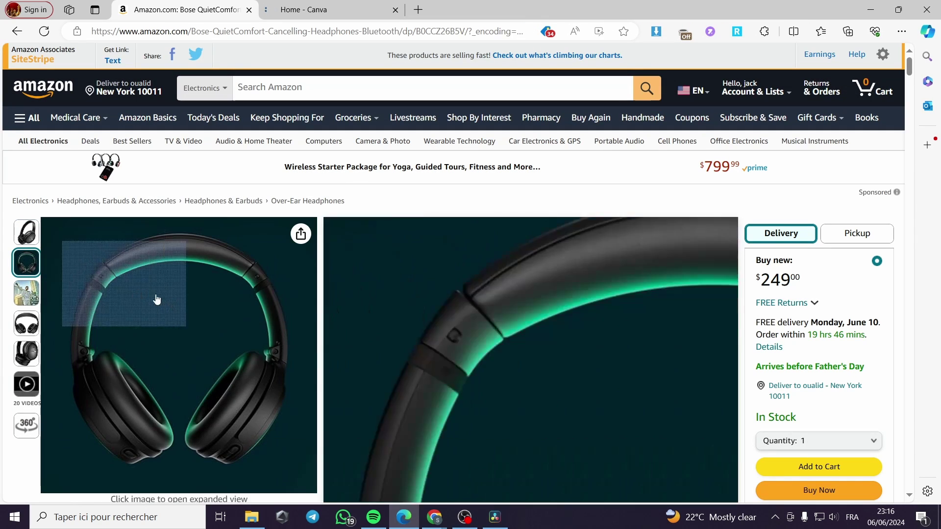
right_click(205, 327)
click(151, 318)
right_click(399, 276)
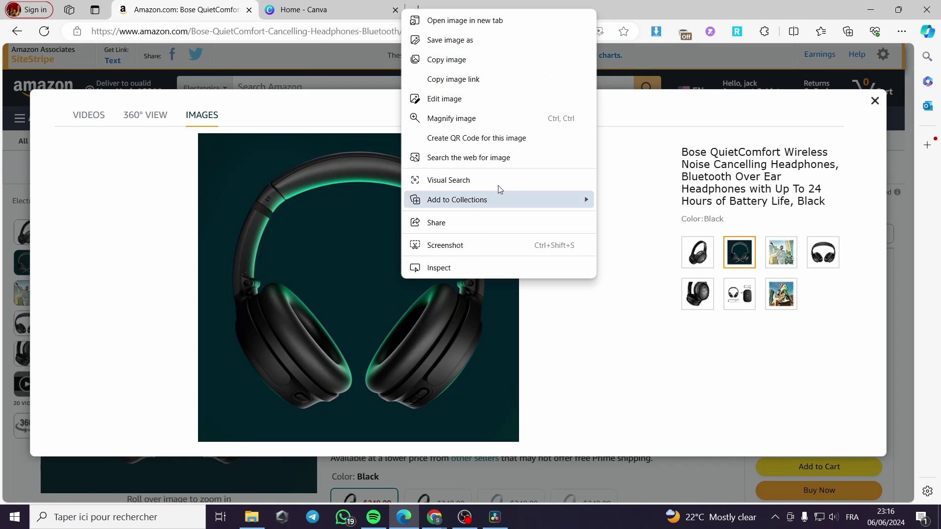
click(525, 43)
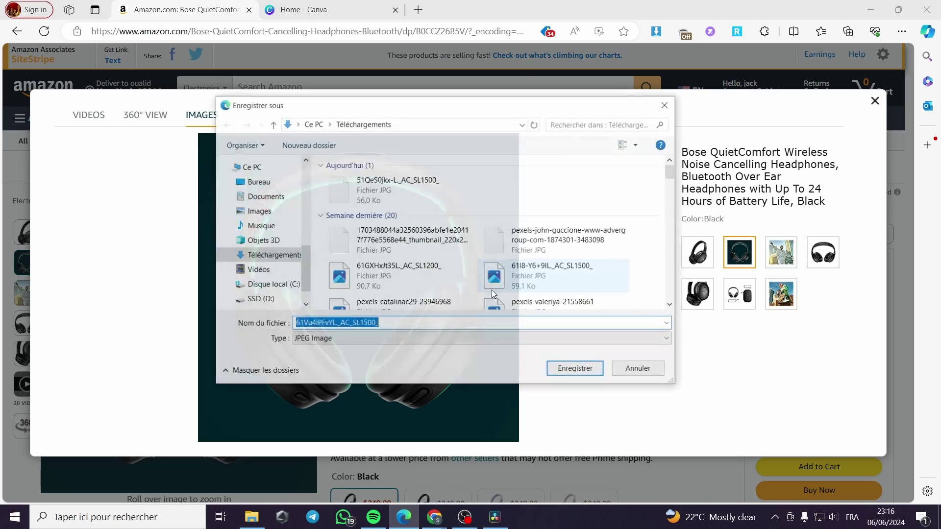
click(559, 369)
click(876, 102)
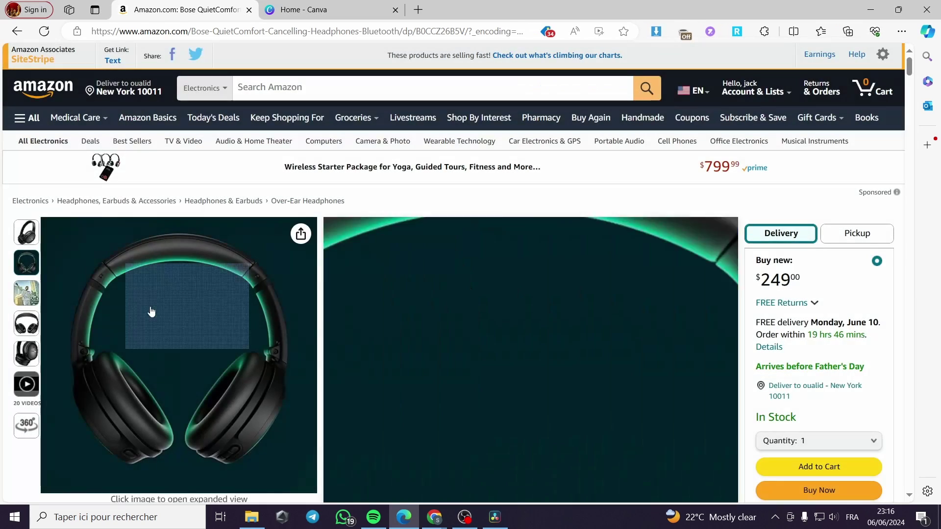
- Save the image of the man wearing the headphones and the front-view headphone image from the product gallery
right_click(157, 340)
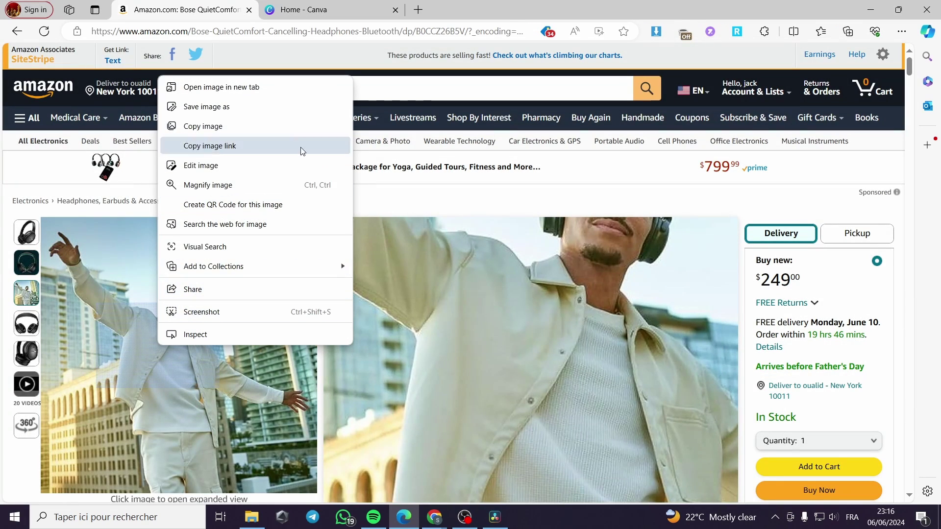
click(294, 105)
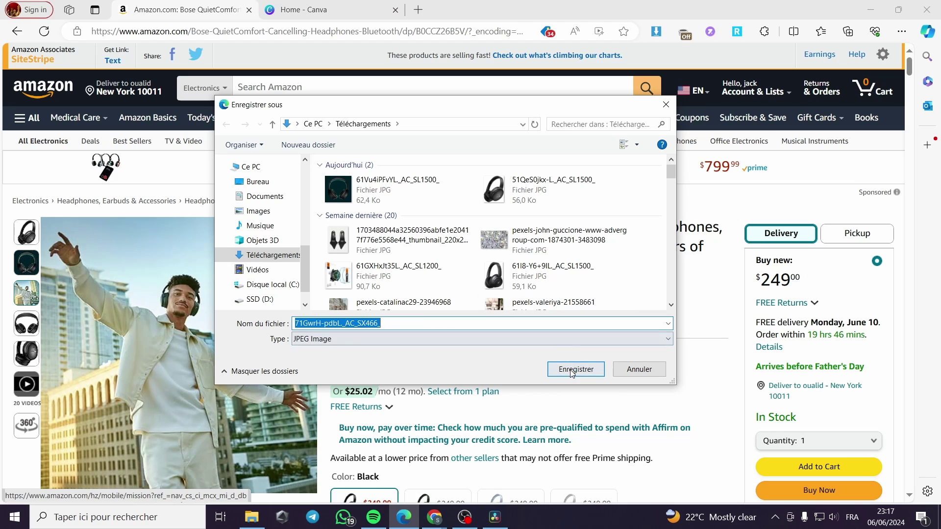
click(576, 369)
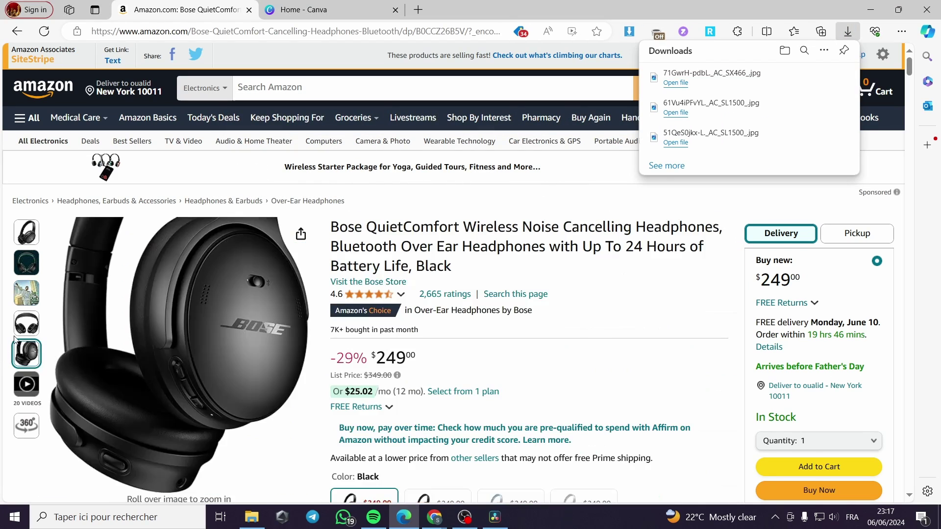
right_click(191, 362)
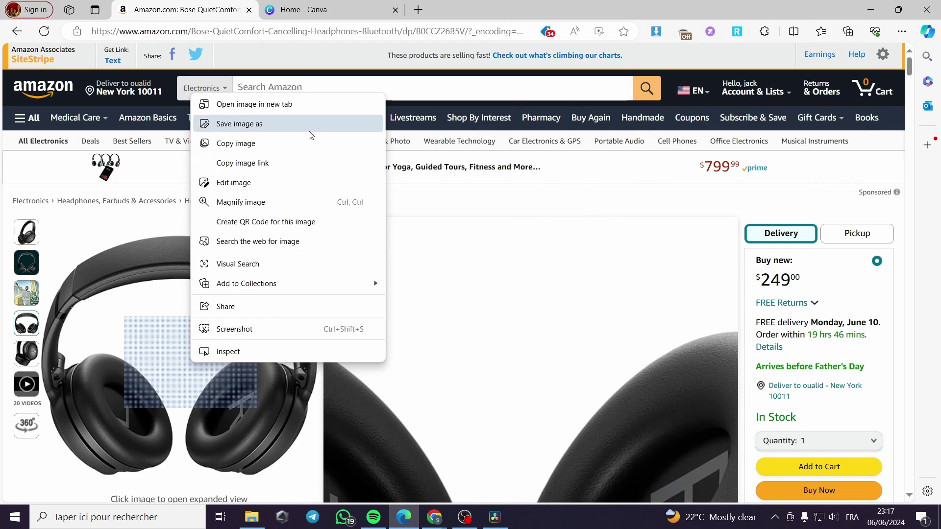
click(309, 128)
click(578, 368)
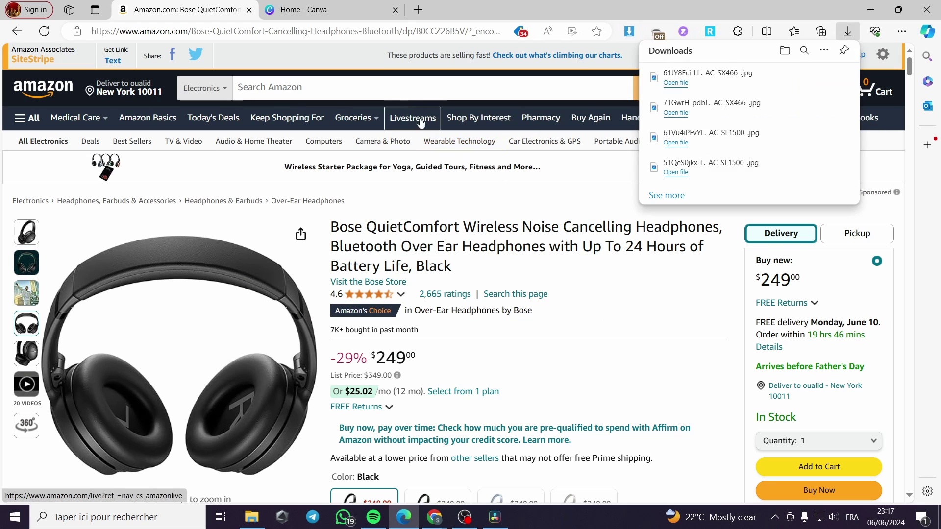
- Search Canva's templates for "tiktok" and create a blank TikTok video design
click(368, 12)
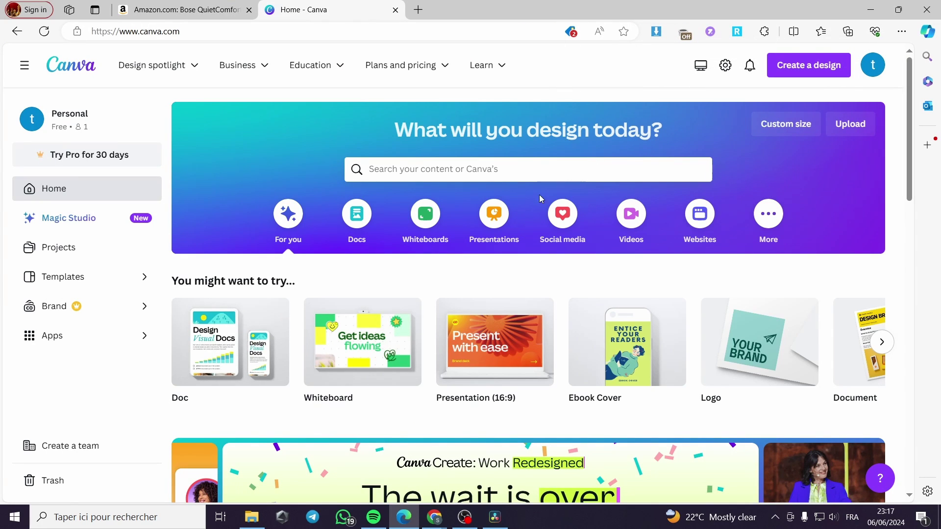
click(516, 172)
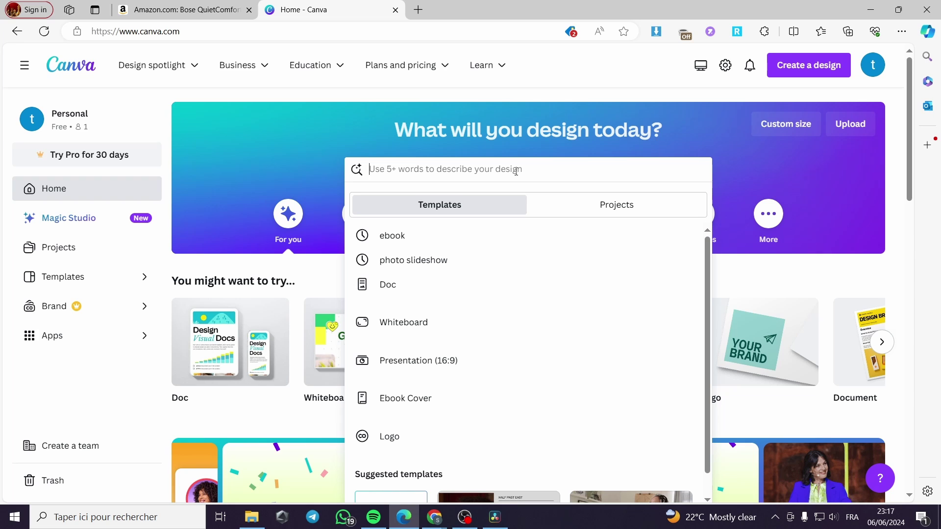
text(tiktok)
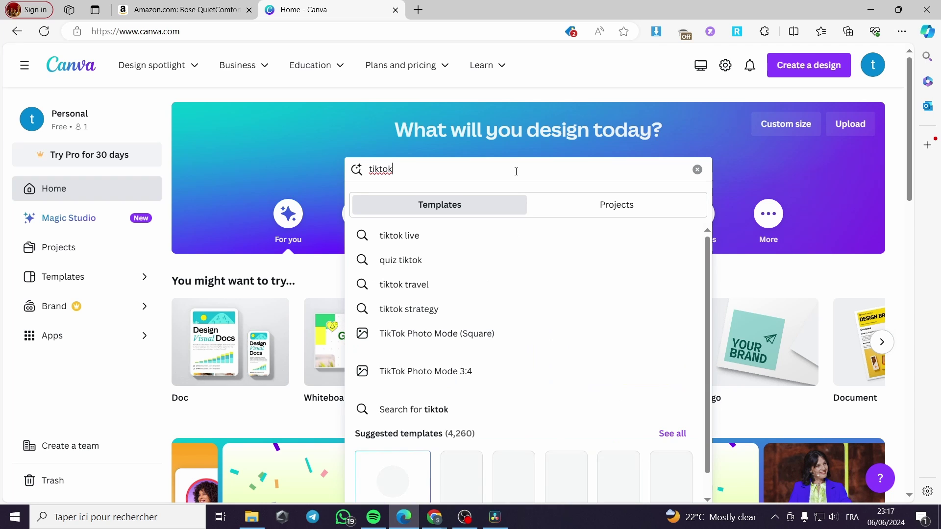
key(Return)
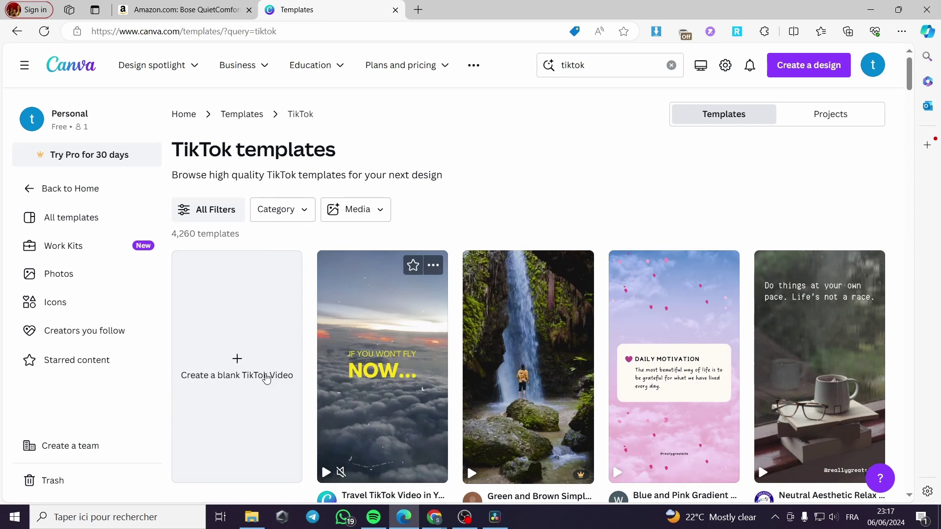
click(239, 357)
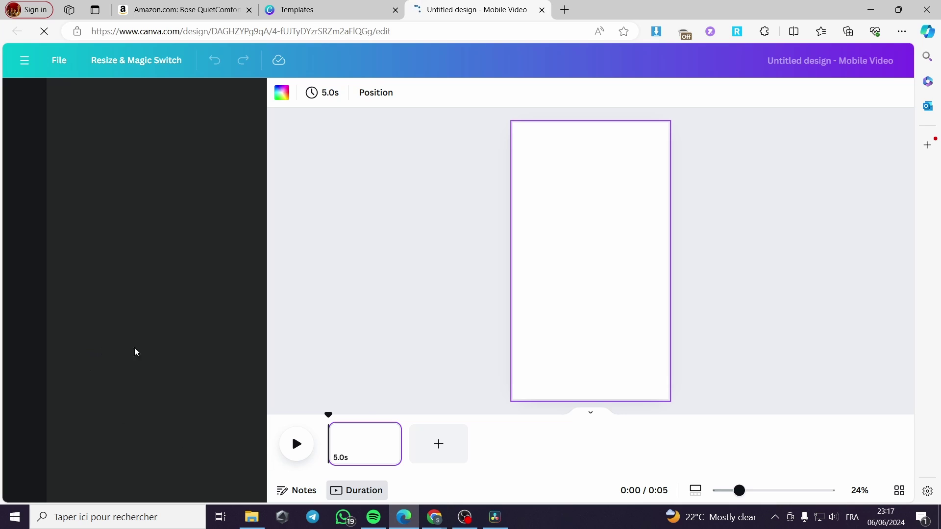
- Upload the four headphone product images from the Téléchargements folder to the design's uploads
click(25, 276)
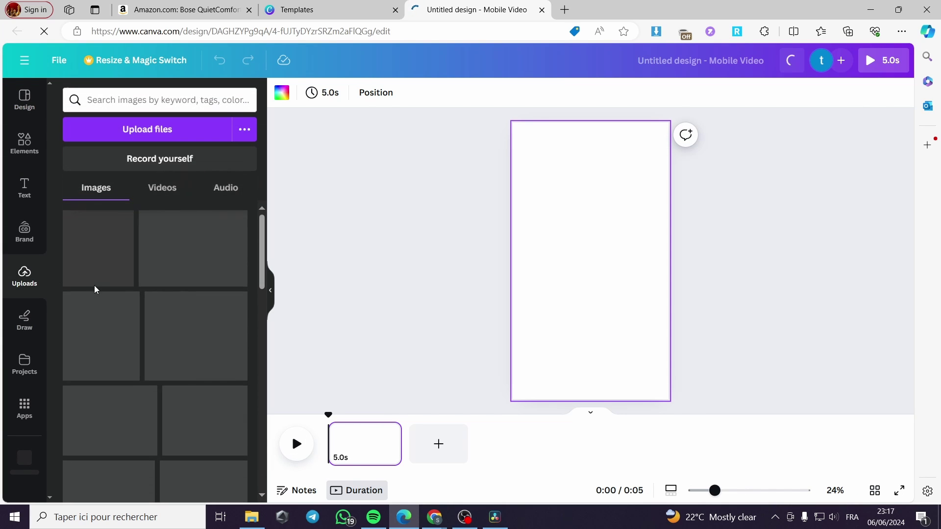
click(147, 129)
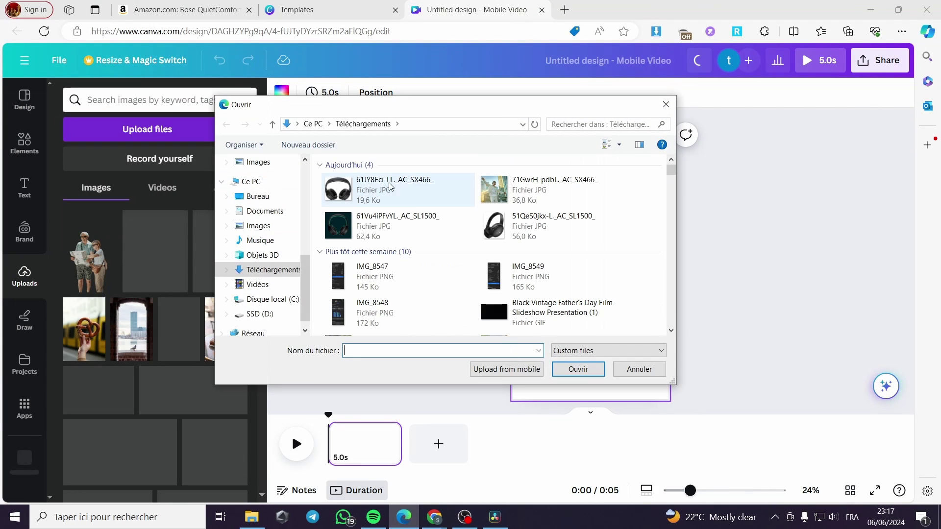
click(389, 186)
shift+click(504, 231)
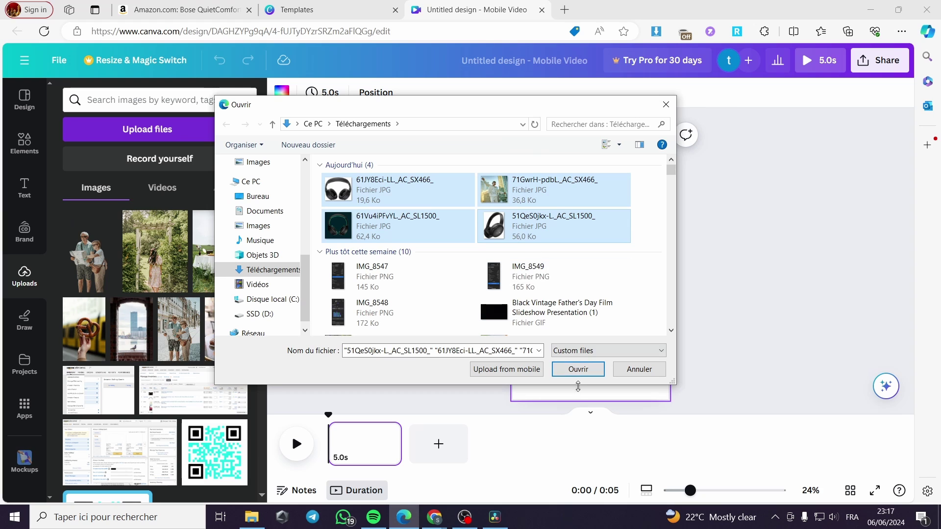
click(578, 369)
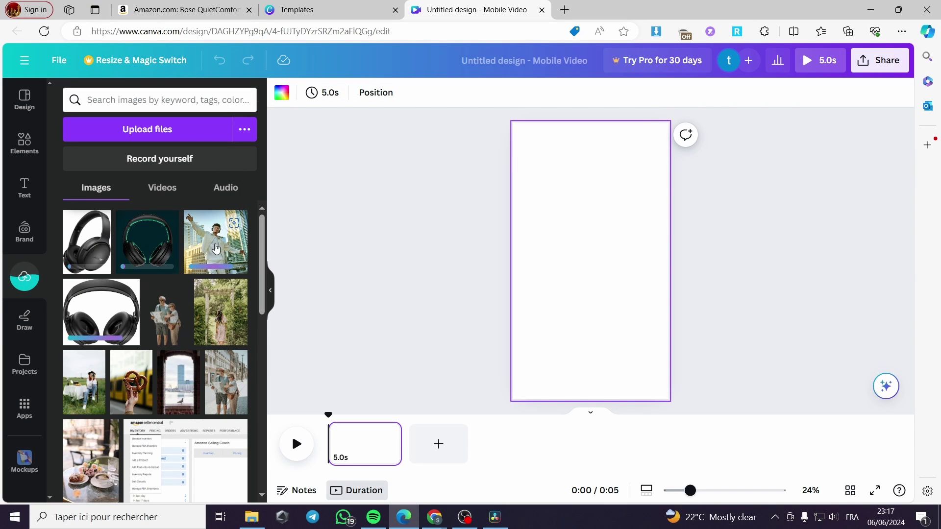
- Add the image of the man wearing headphones to the page and enlarge it to cover nearly the whole page
click(216, 248)
mouse_move(589, 308)
mouse_down()
mouse_move(590, 325)
mouse_move(590, 306)
mouse_up()
drag(595, 263, 559, 168)
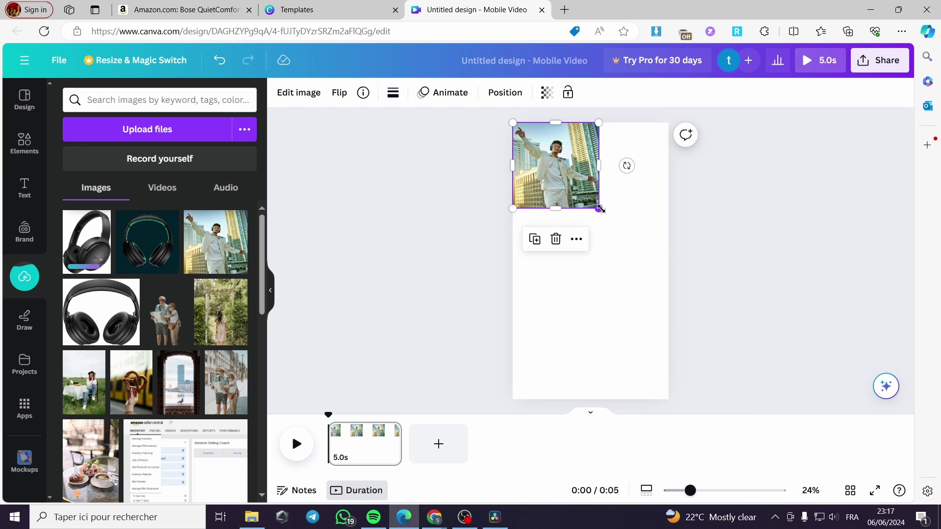
drag(598, 207, 639, 309)
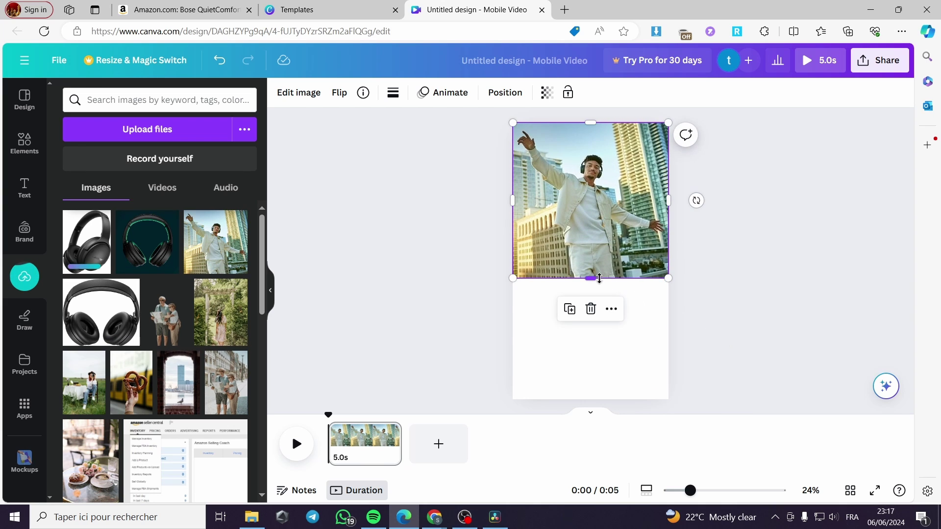
drag(590, 278, 590, 399)
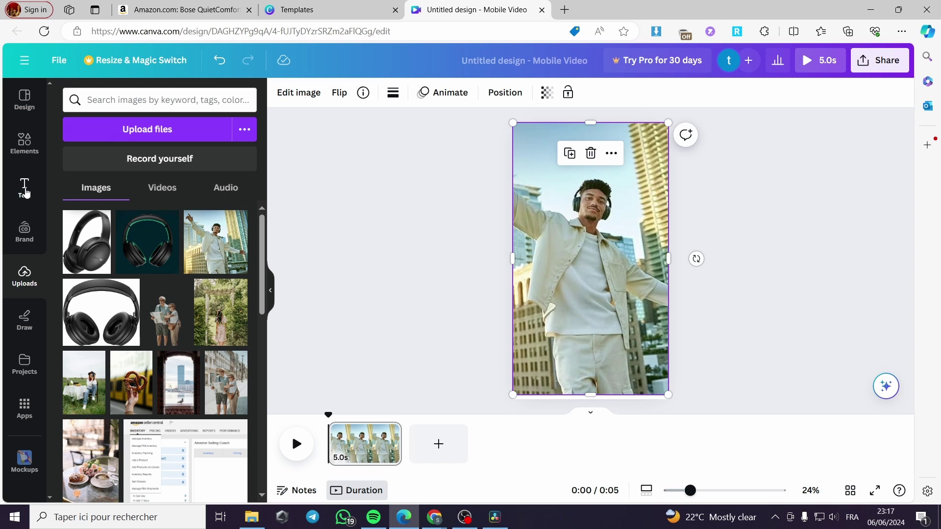
- Add a text box reading "Enjoy life more with these headphones" over the image
click(26, 192)
click(151, 134)
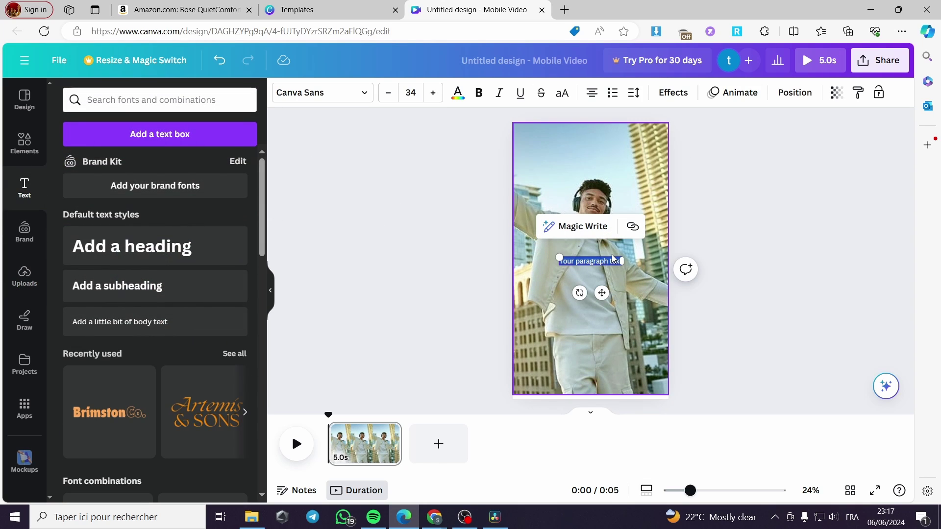
text(E)
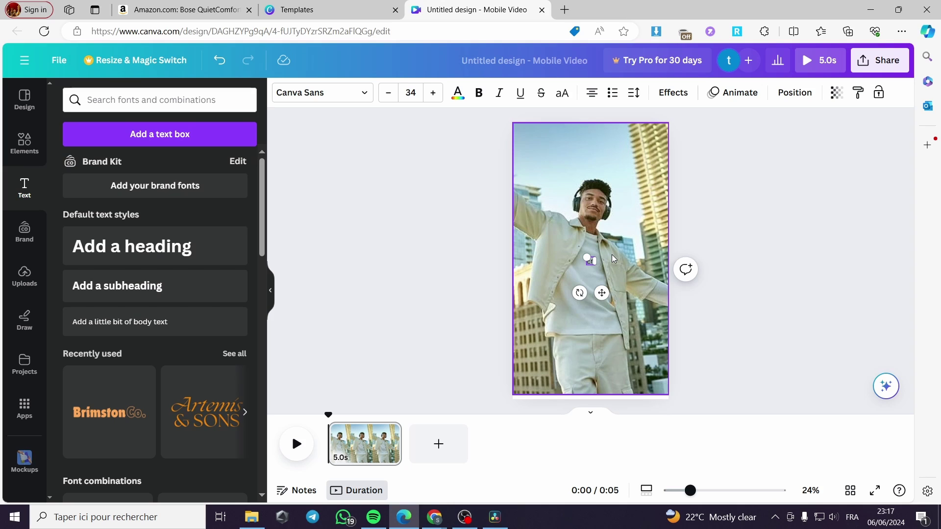
text(njoy )
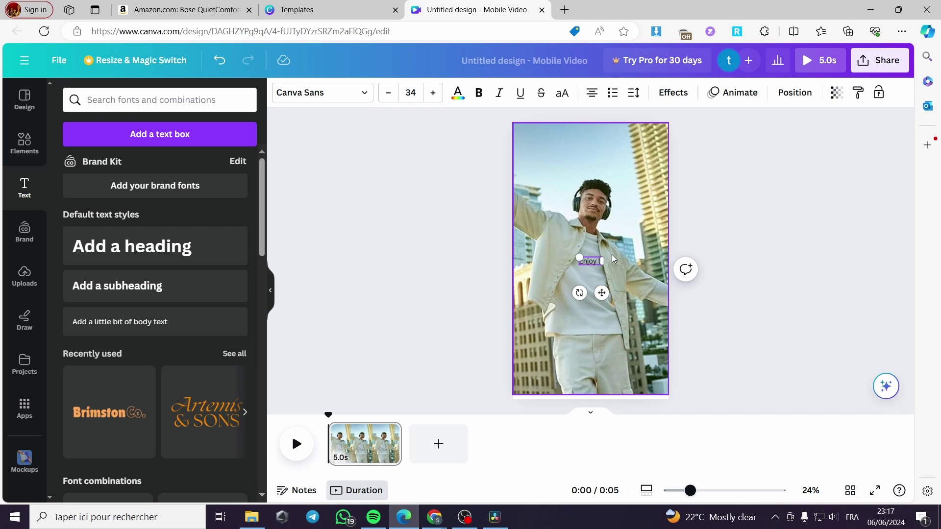
text(life more with these head)
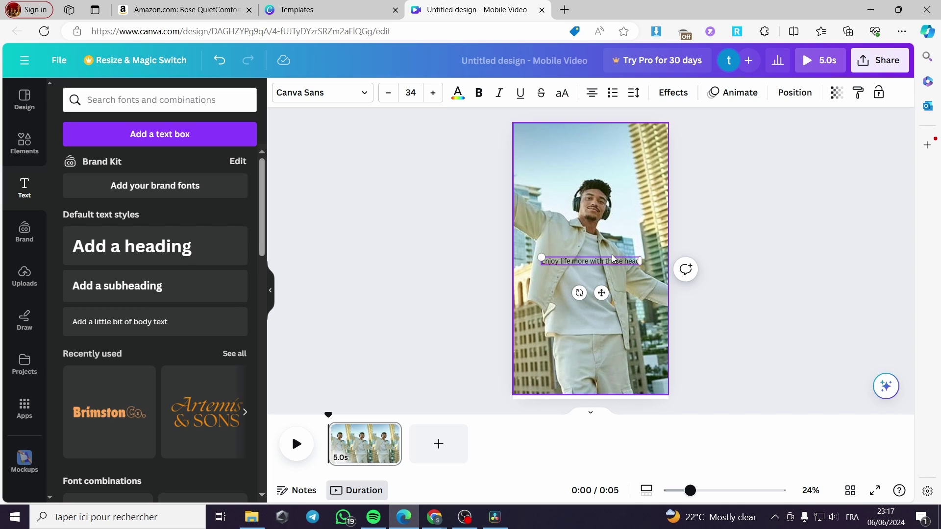
text(phones)
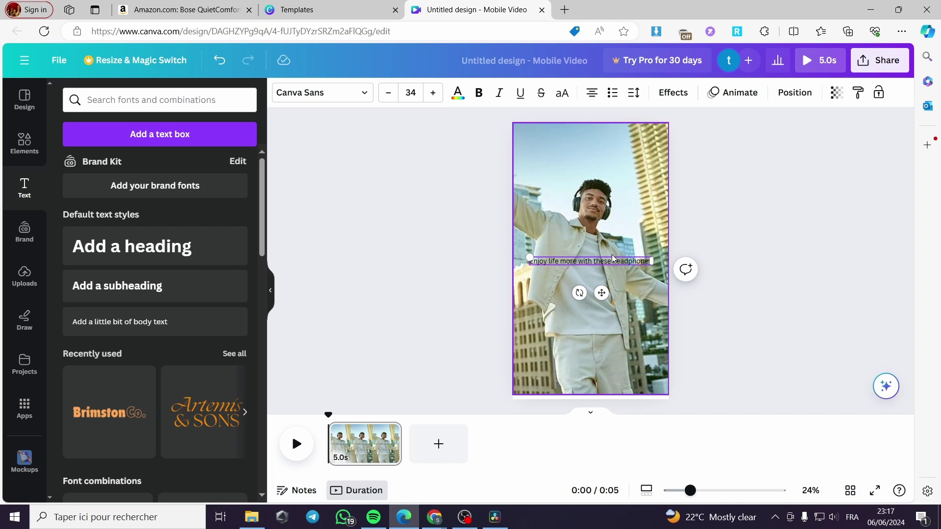
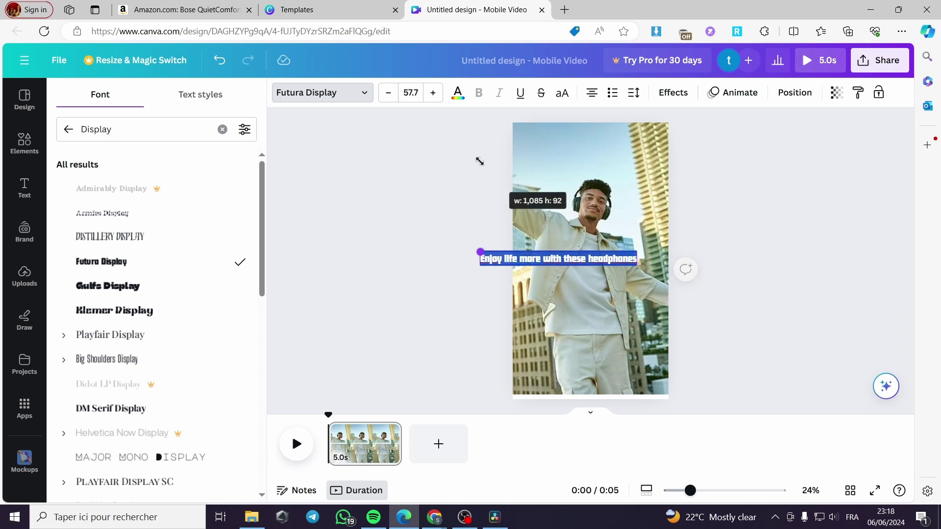
- Split the caption into two lines after "more" and centre it above the man's head near the page's upper edge
drag(559, 290, 610, 199)
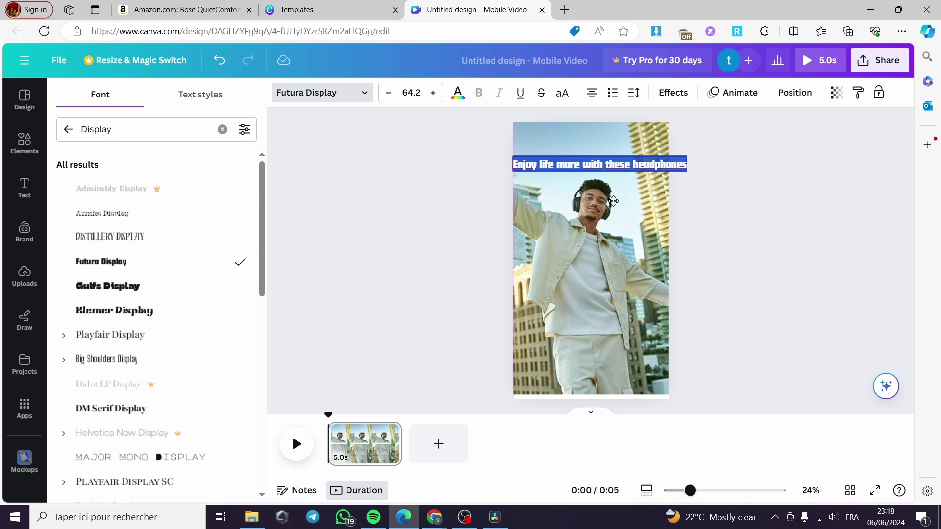
click(583, 163)
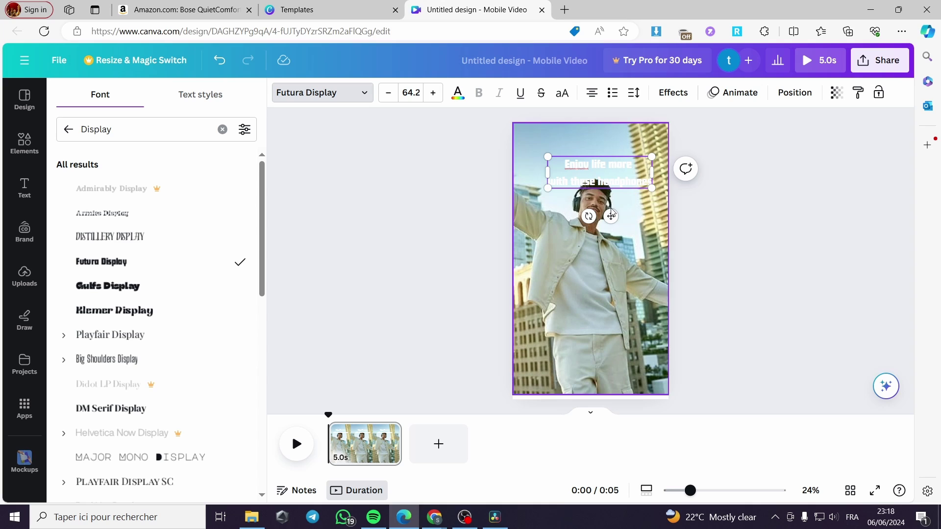
drag(610, 199, 599, 194)
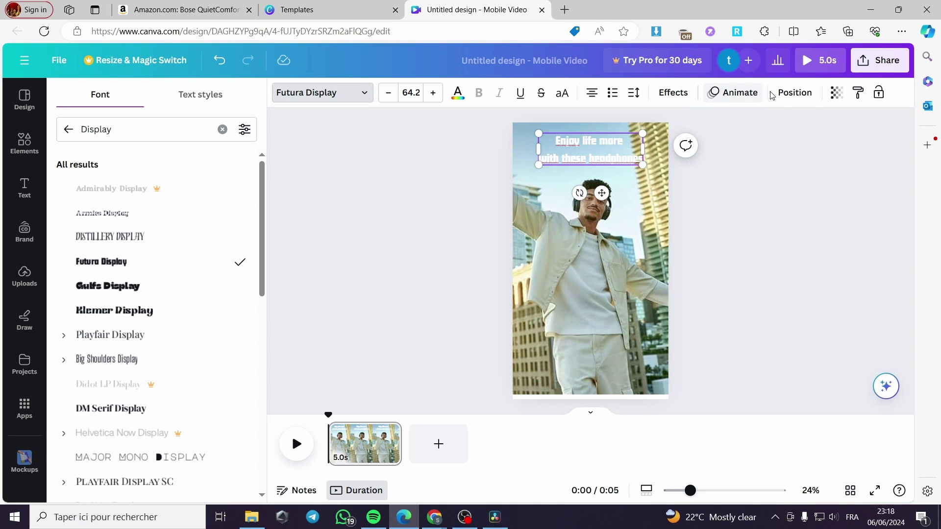
- Try the Neon and Glitch text effects on the caption and apply the Outline effect
click(674, 93)
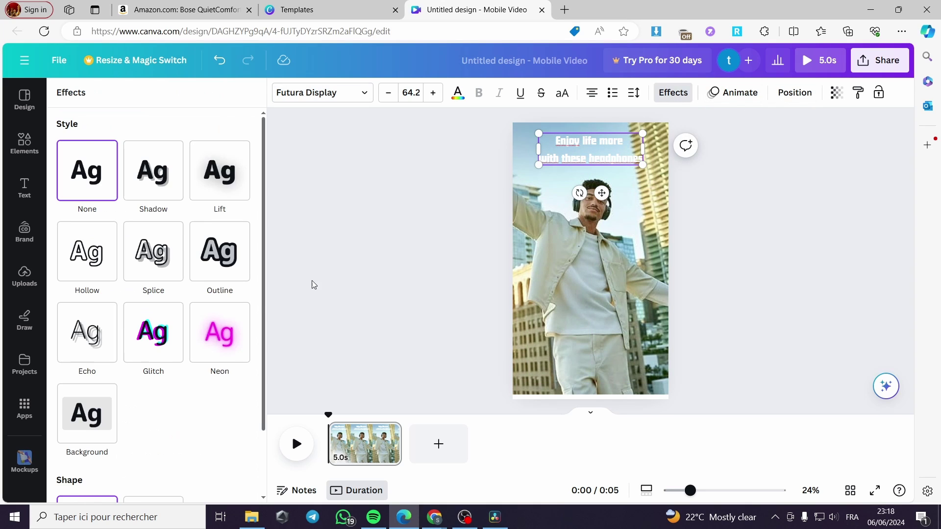
click(218, 349)
click(165, 314)
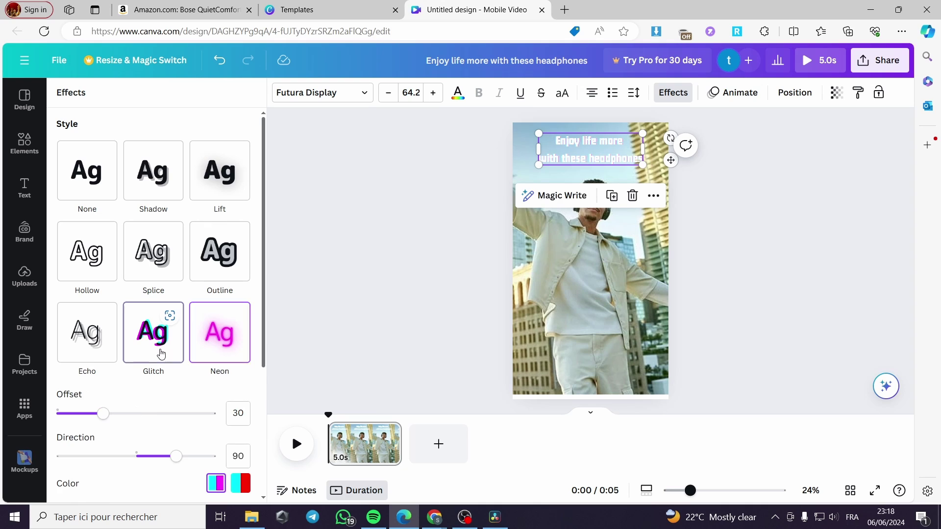
click(210, 258)
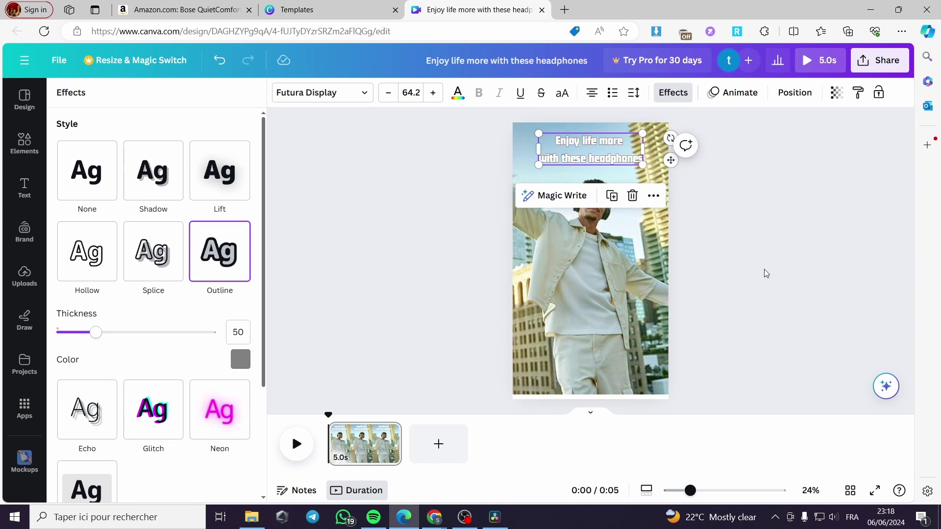
- Search the text styles for "headphones" and copy the search word
click(25, 188)
click(143, 99)
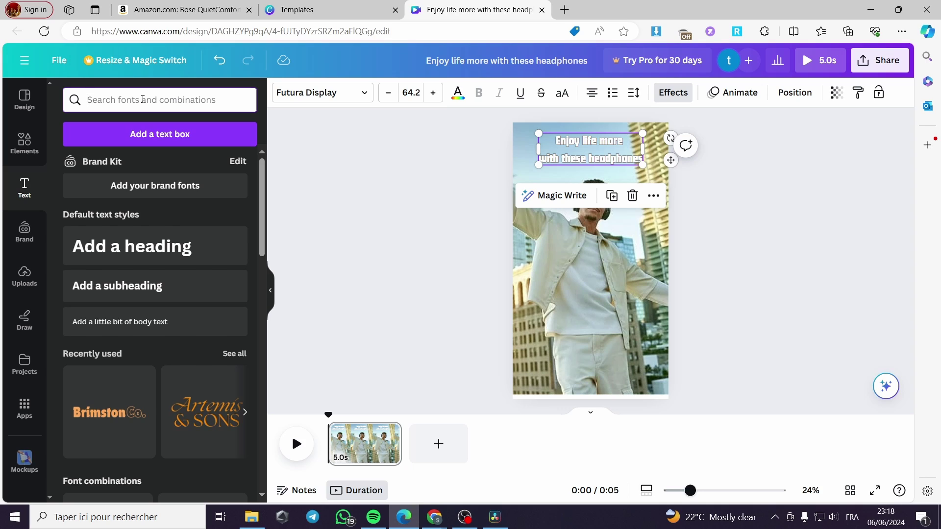
text(headphonesd)
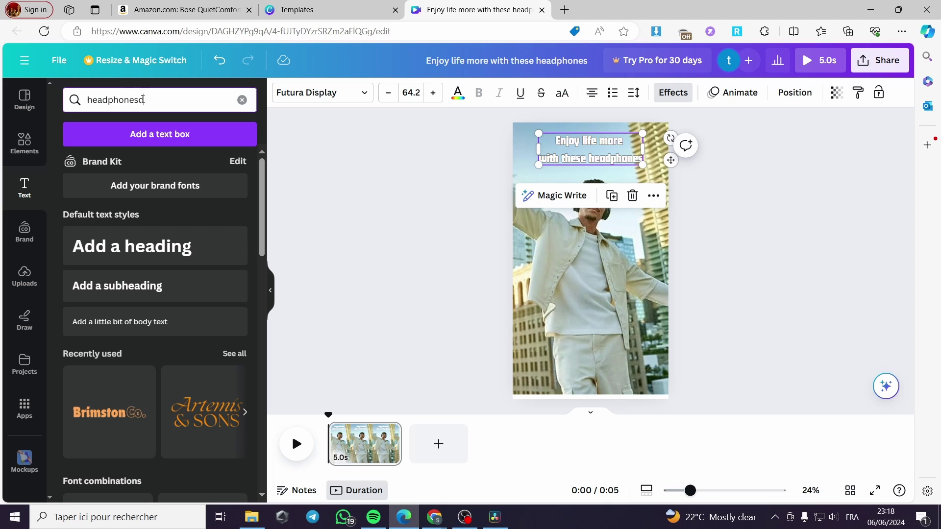
key(BackSpace)
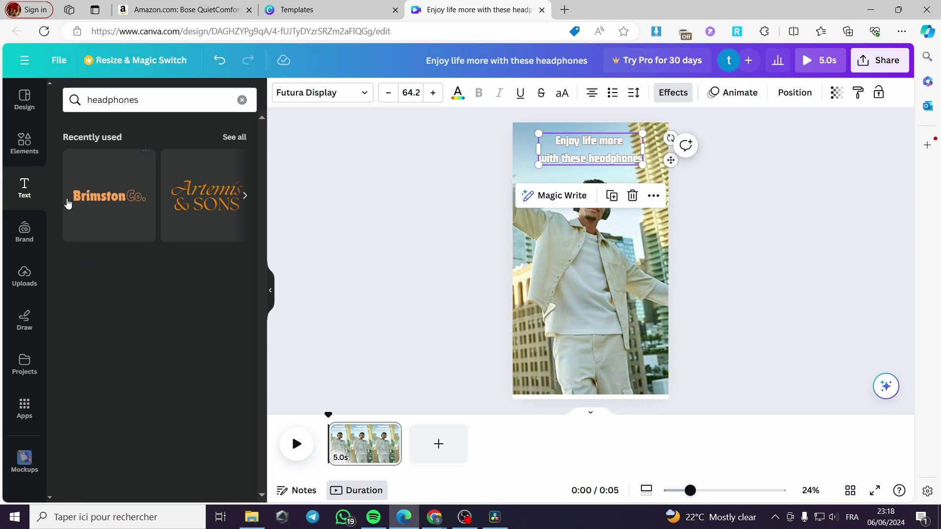
key(ctrl+a)
key(ctrl+c)
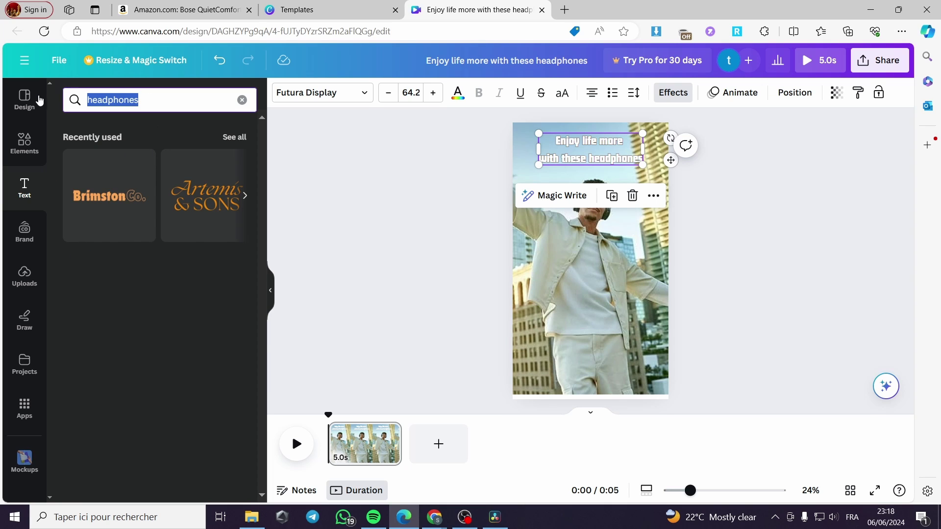
- Search the graphic elements for "headphones" and add the pale pink line-art headphones to the page
click(24, 142)
click(147, 99)
key(ctrl+v)
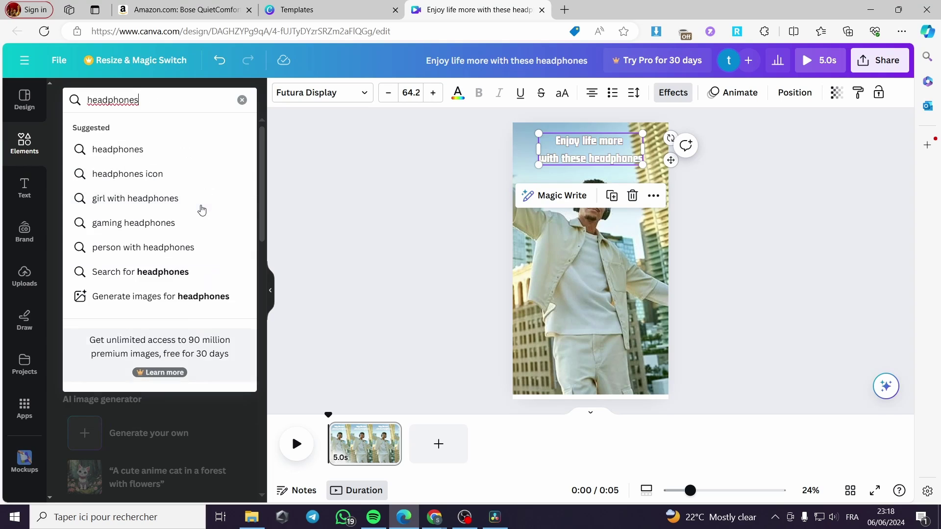
key(Return)
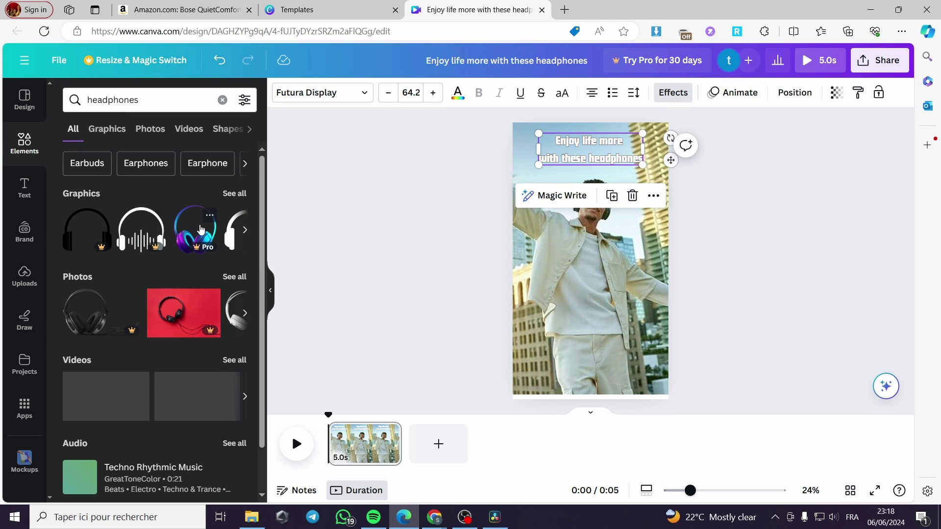
click(237, 198)
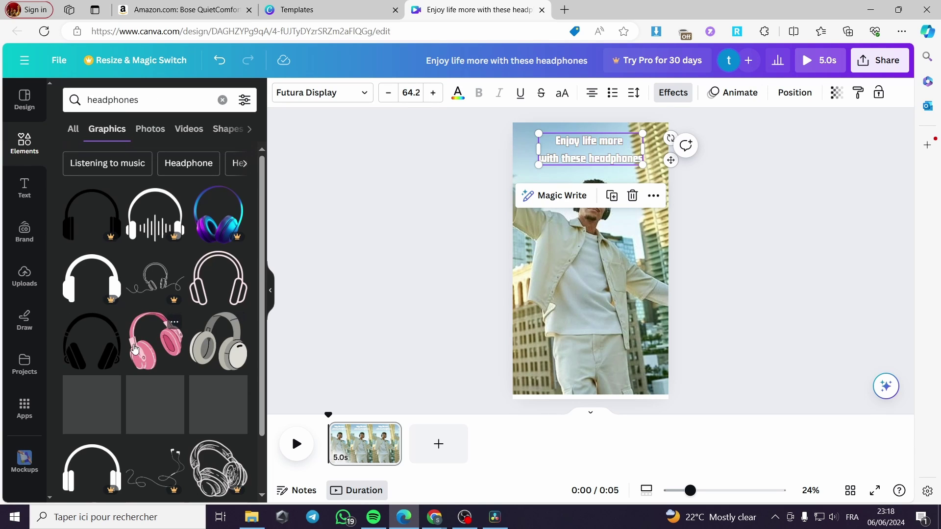
click(208, 271)
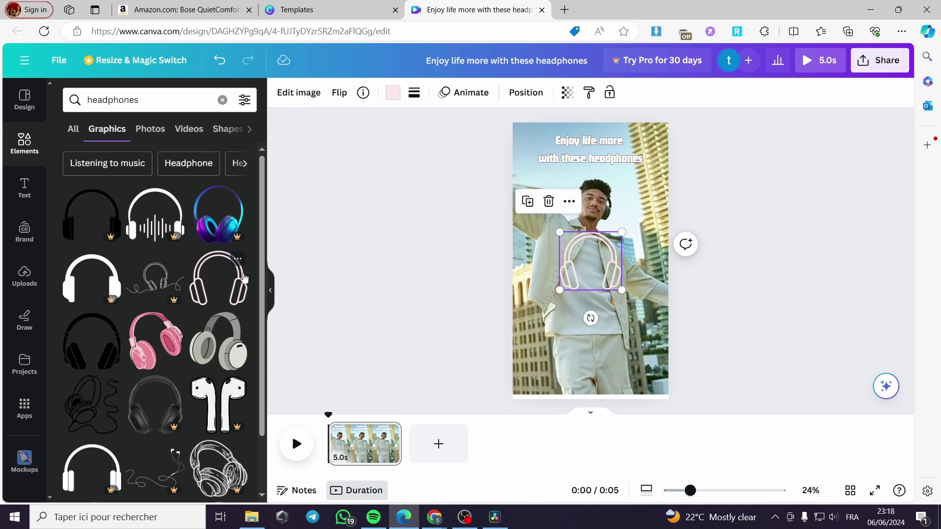
- Recolour the headphones graphic black, shrink it and place it beside the caption's first line
click(397, 93)
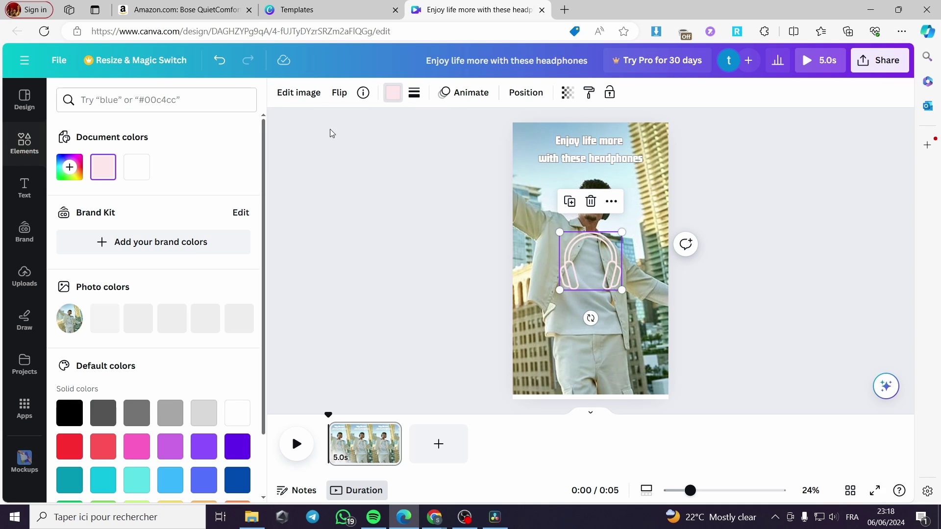
click(77, 400)
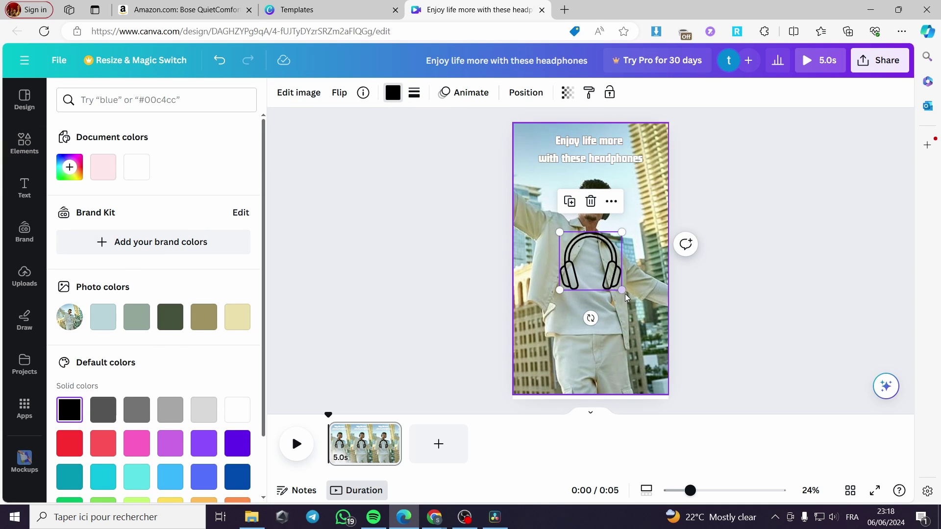
drag(622, 289, 644, 175)
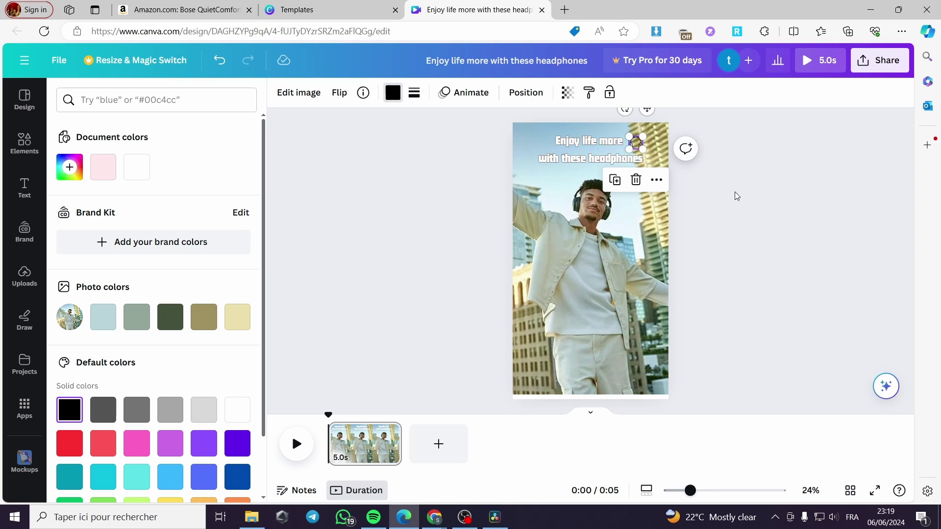
key(Escape)
click(708, 172)
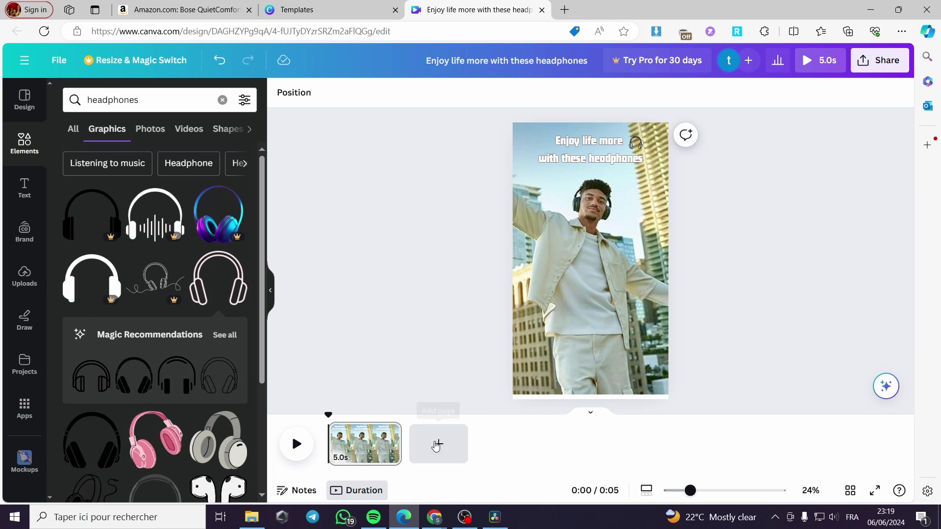
- Shorten the first page to 3.0 seconds and add a blank second page
drag(401, 441, 372, 443)
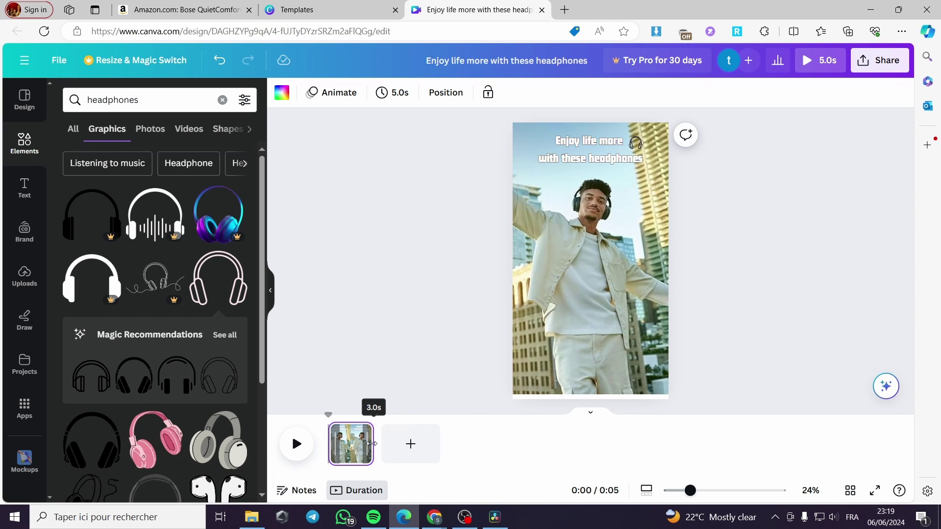
click(412, 443)
- Add the uploaded front-view black headphones image to the second page, enlarge and centre it, and shorten the page to 2.0 seconds
click(29, 233)
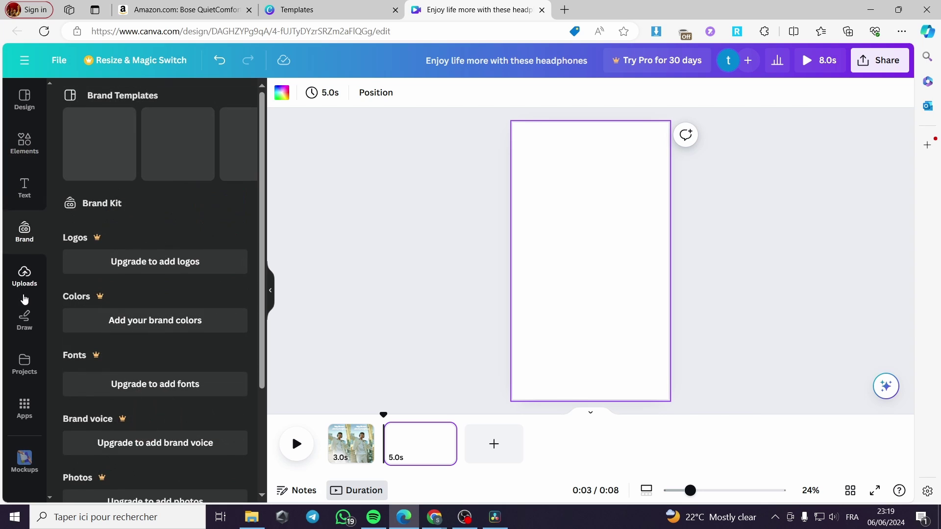
click(24, 277)
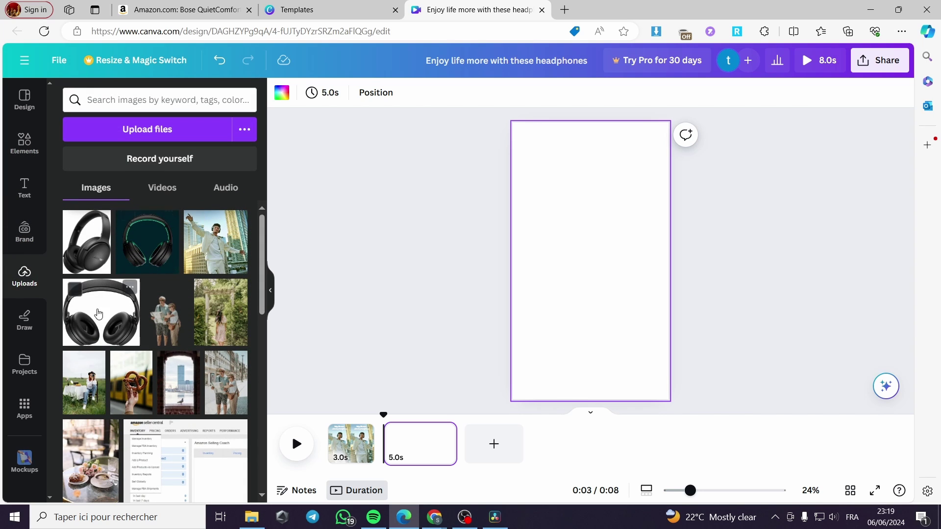
click(78, 312)
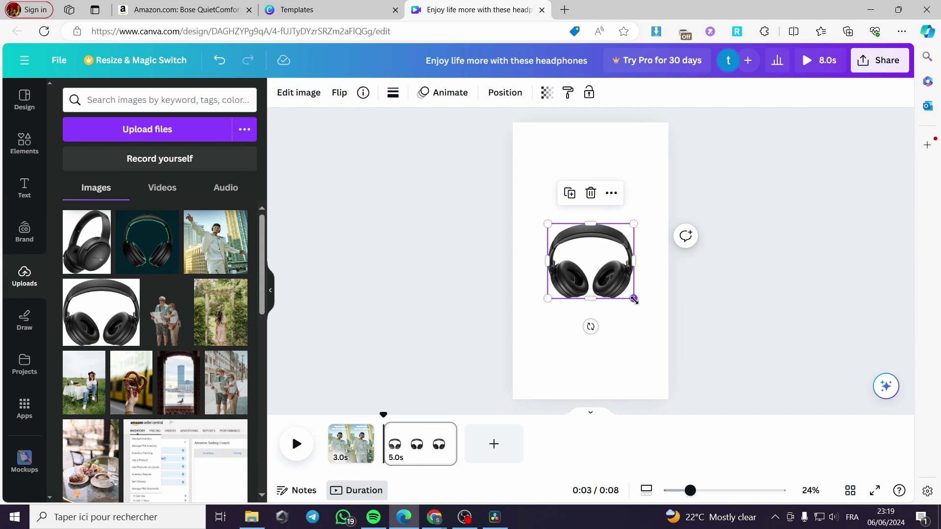
drag(635, 300, 594, 300)
drag(455, 444, 405, 441)
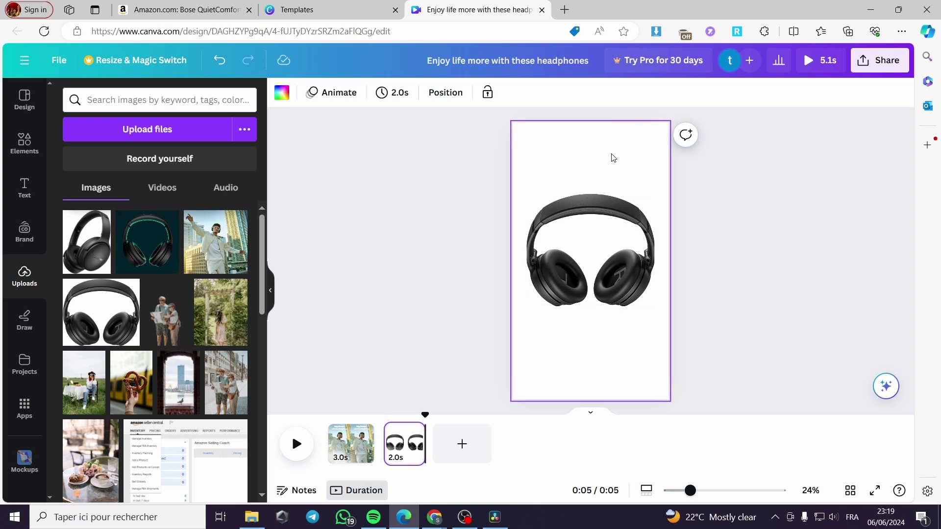
- Clear the text style search and add a default heading to the second page
click(24, 186)
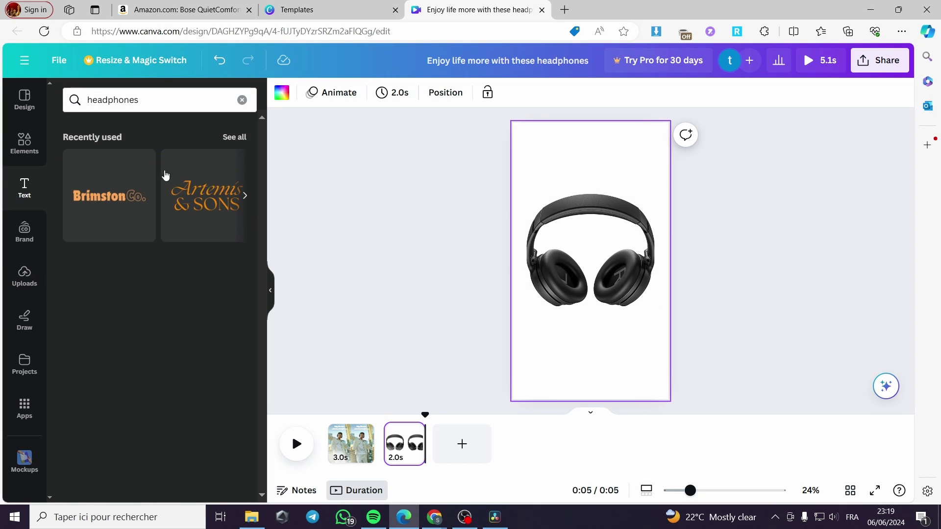
click(242, 100)
click(131, 246)
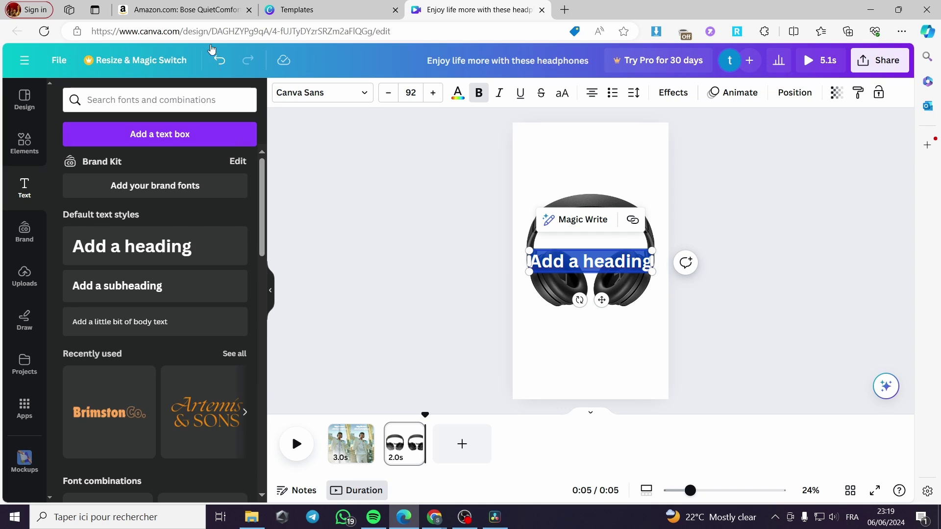
- On the Amazon product page, copy the Bose QuietComfort product title from its beginning through "Battery Life"
click(186, 10)
drag(334, 226, 669, 267)
right_click(516, 236)
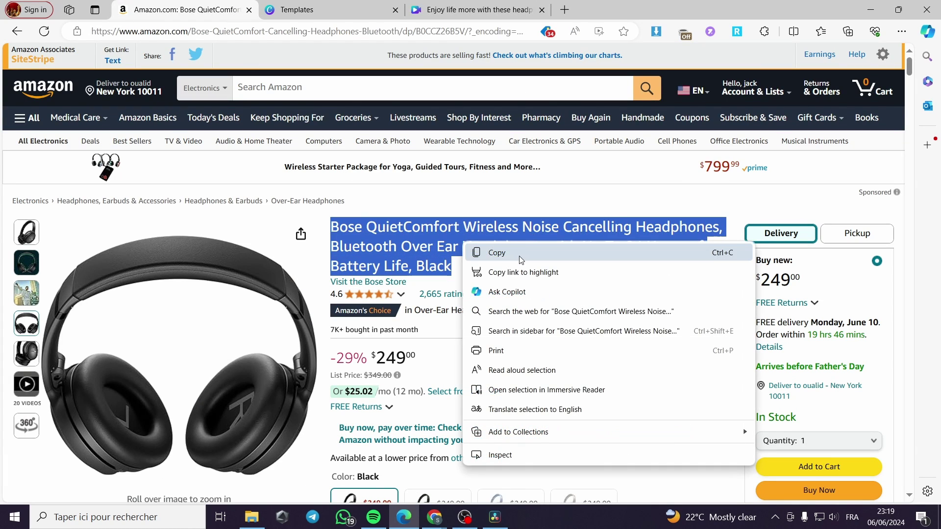
click(497, 252)
drag(408, 266, 348, 228)
right_click(343, 228)
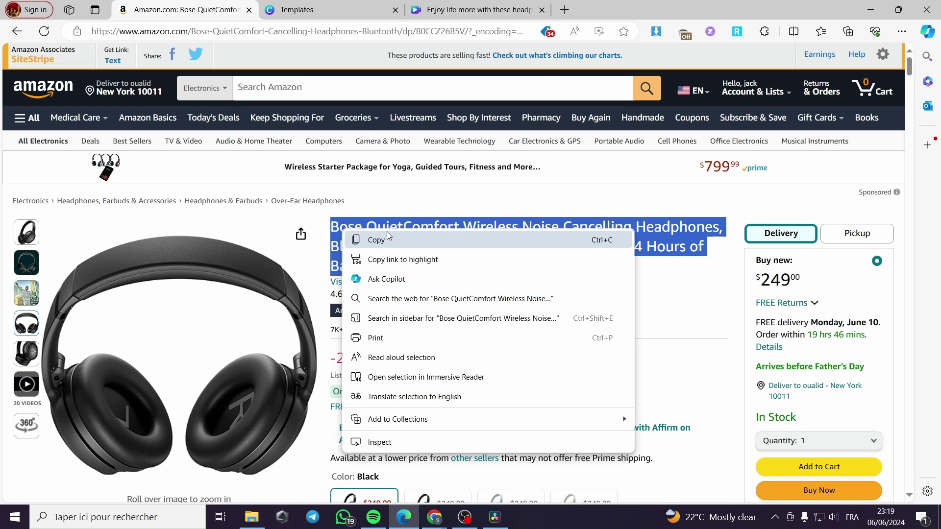
click(387, 236)
- Switch back to the Canva design, paste the product title onto the second page and move it to the page's top
click(452, 10)
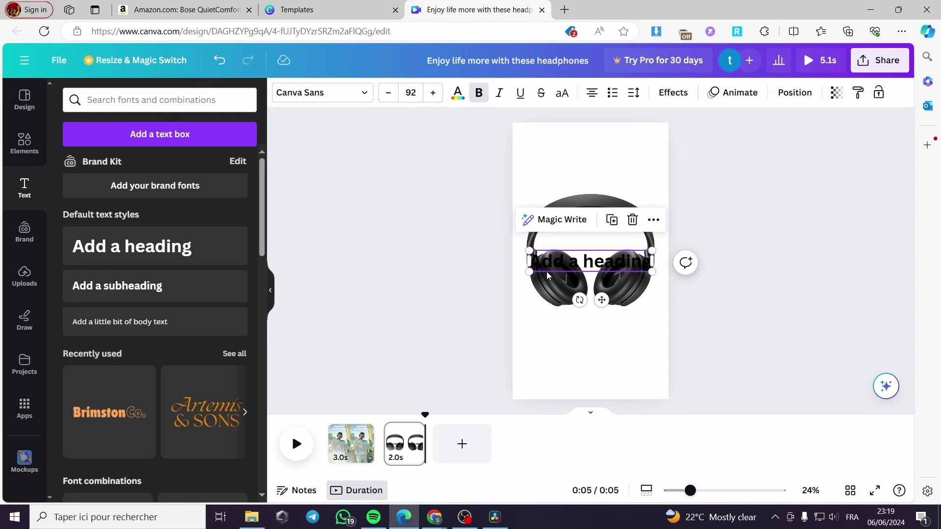
key(ctrl+v)
drag(588, 343, 588, 193)
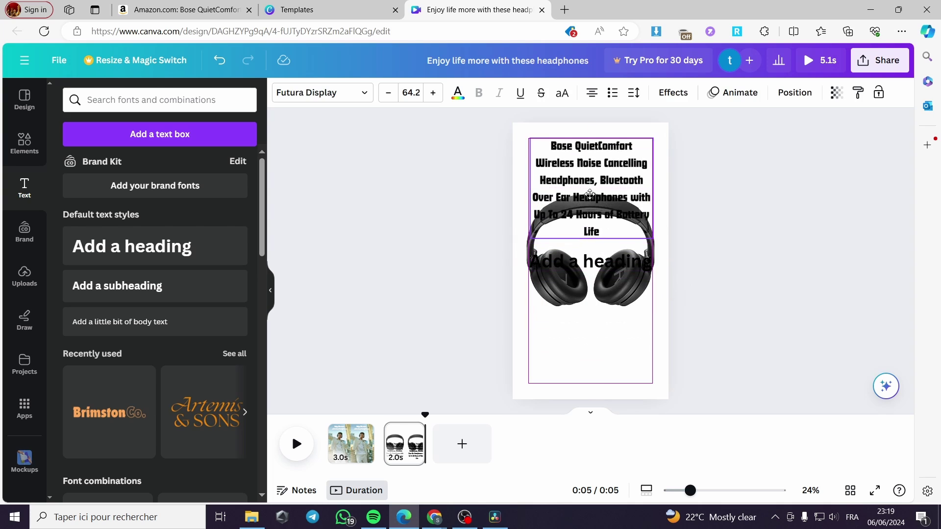
- Delete the placeholder heading and arrange the headphones image directly below the product title on the second page
click(592, 297)
drag(593, 296, 593, 355)
click(596, 266)
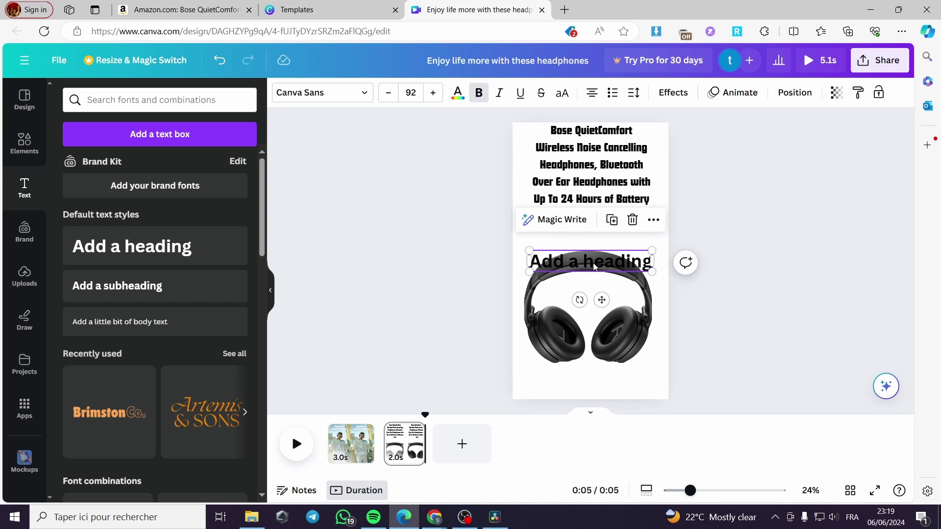
click(632, 219)
click(624, 294)
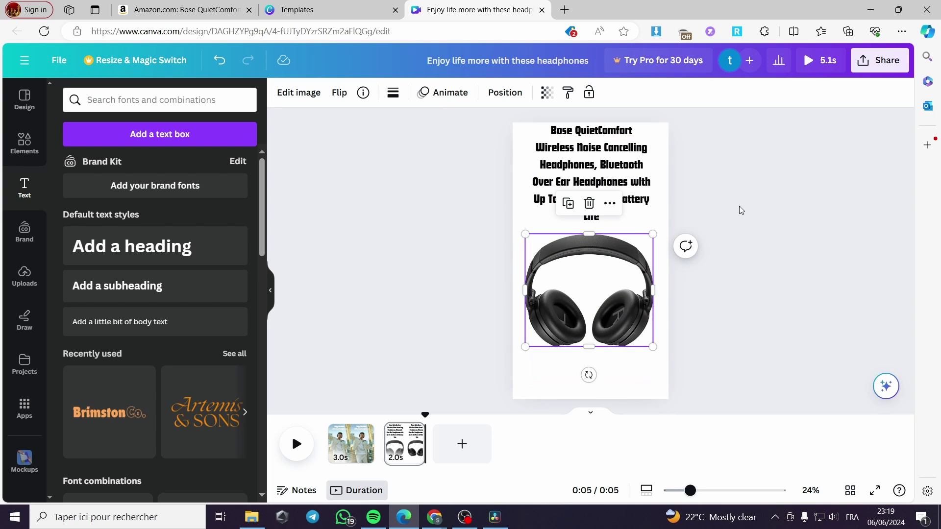
drag(595, 170, 595, 183)
click(760, 286)
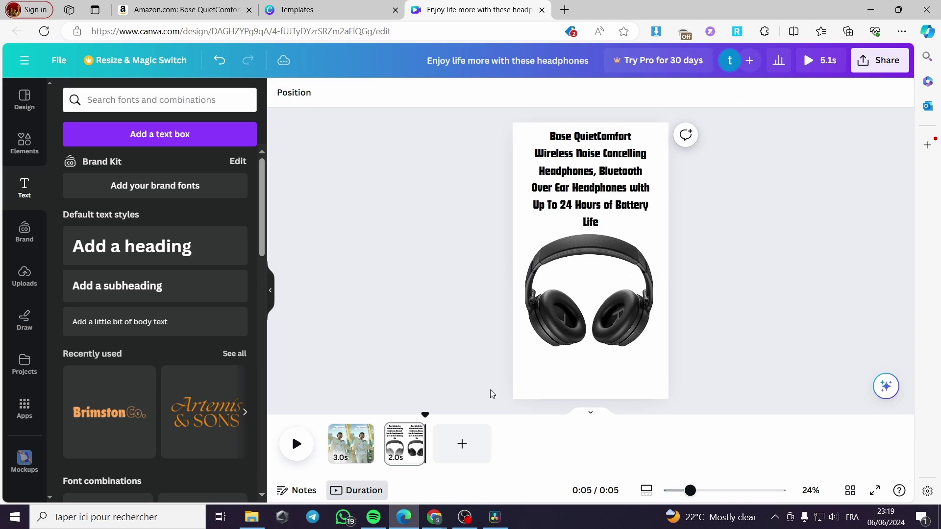
- Add a third page lasting 2.0 seconds and place the uploaded headphones image with the dark teal background on it
click(461, 444)
drag(496, 451, 463, 446)
click(163, 264)
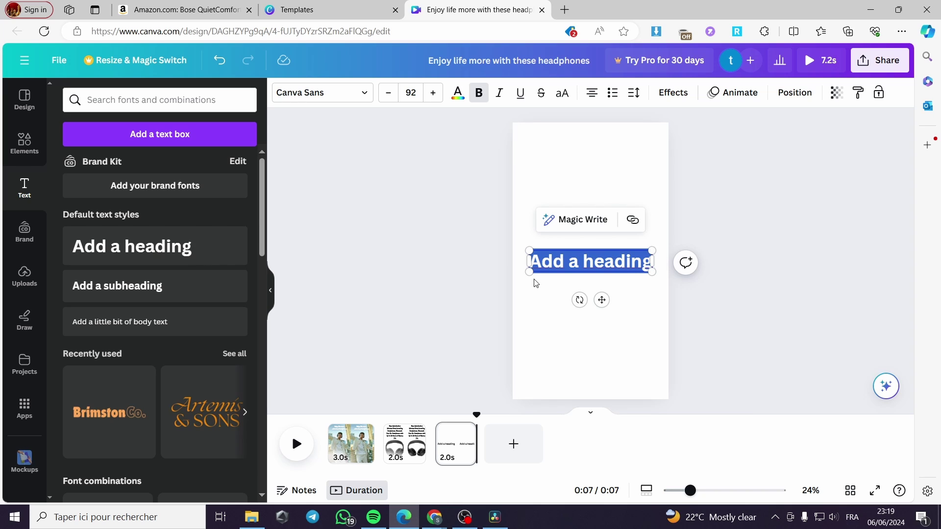
key(BackSpace)
click(24, 276)
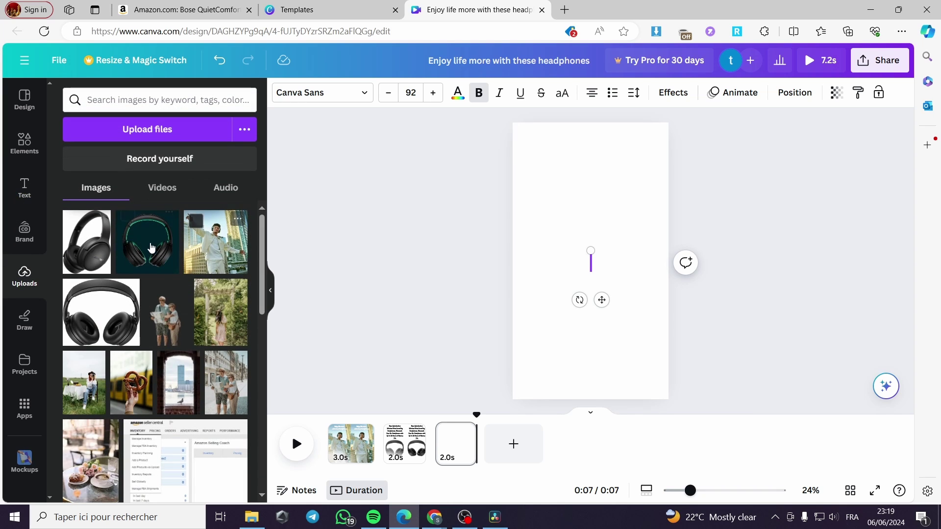
click(151, 248)
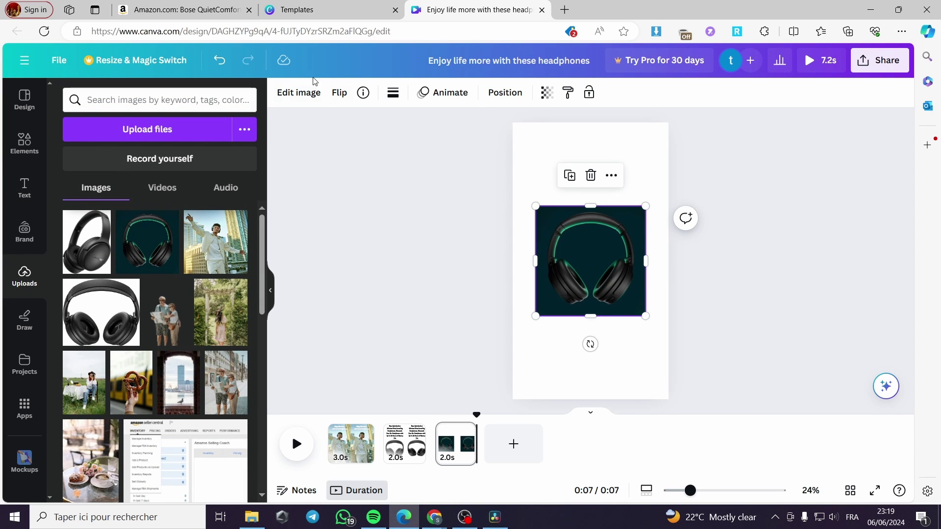
- Set the third page's background to the dark teal photo colour taken from the headphones image
click(419, 140)
click(281, 94)
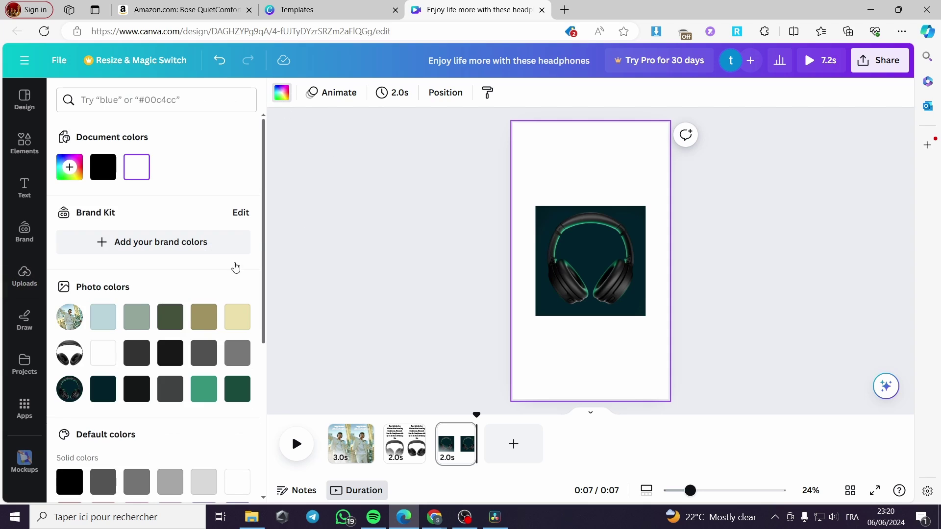
click(239, 393)
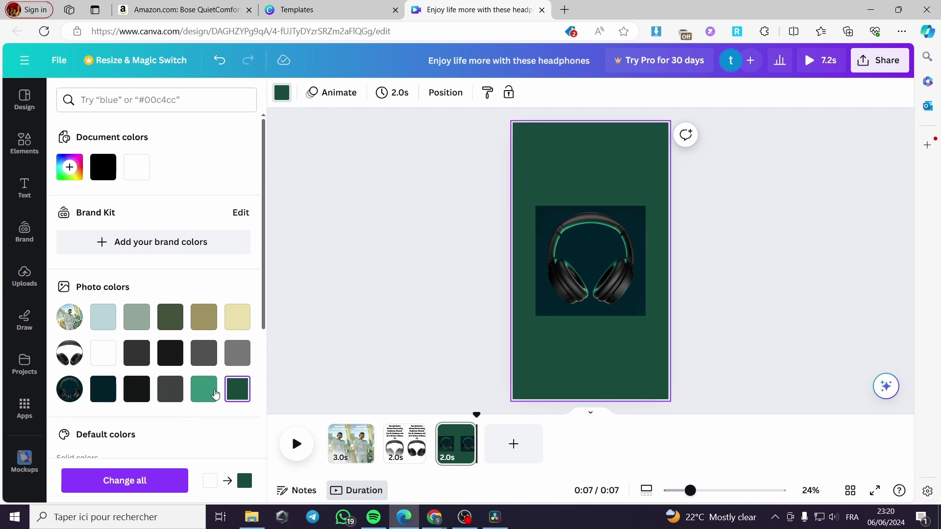
click(216, 394)
click(104, 394)
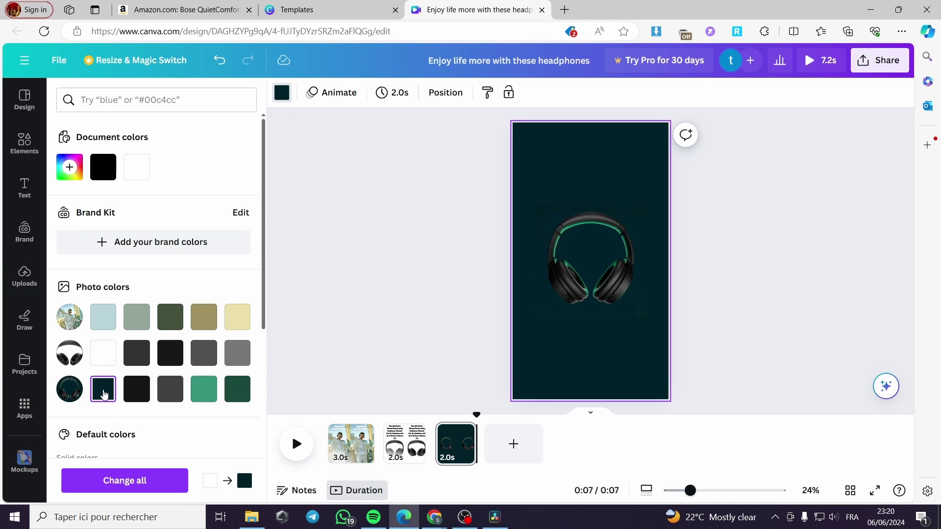
click(671, 253)
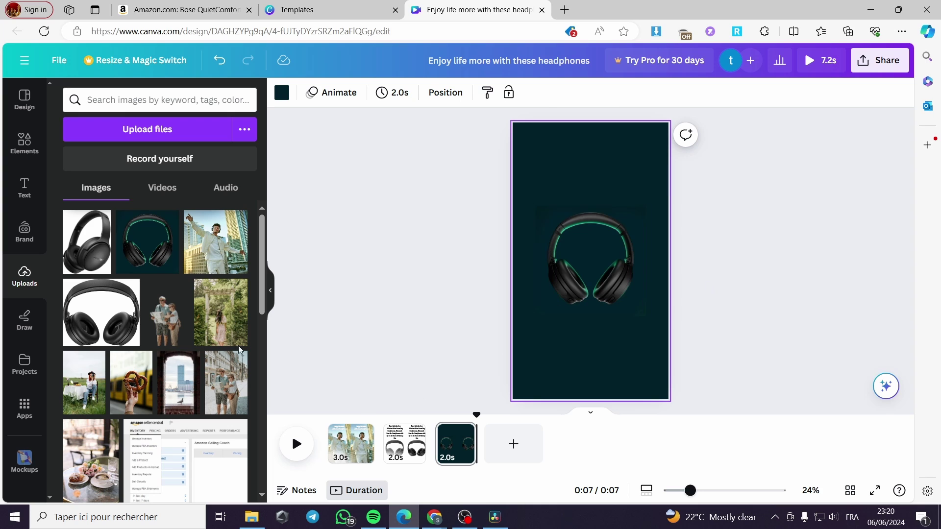
- On the Amazon product page, copy the "LEGENDARY NOISE CANCELLATION" bullet point from the item description
click(186, 10)
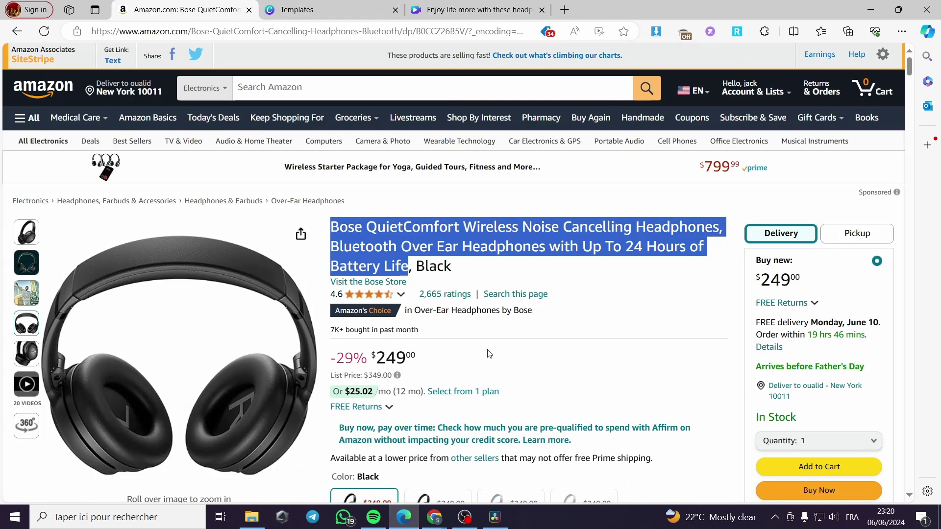
scroll(487, 354, down, 5)
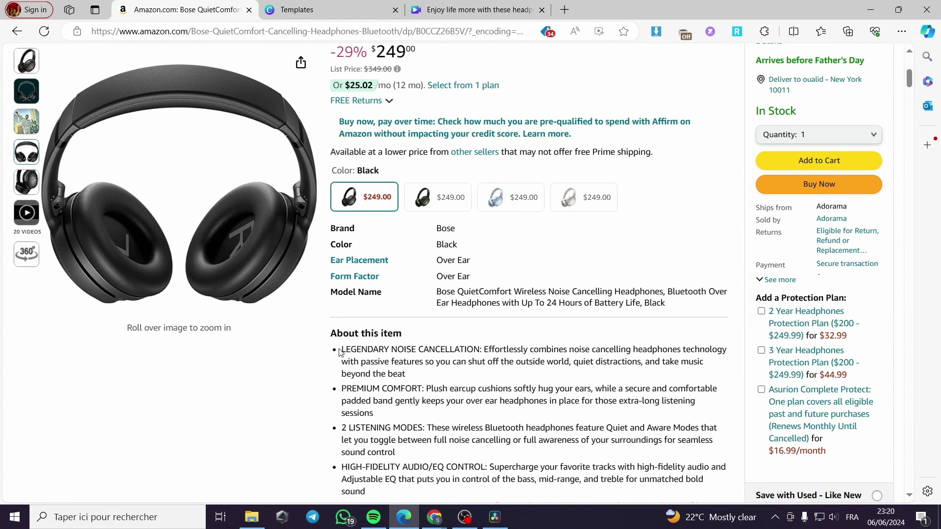
drag(349, 354, 415, 373)
right_click(396, 362)
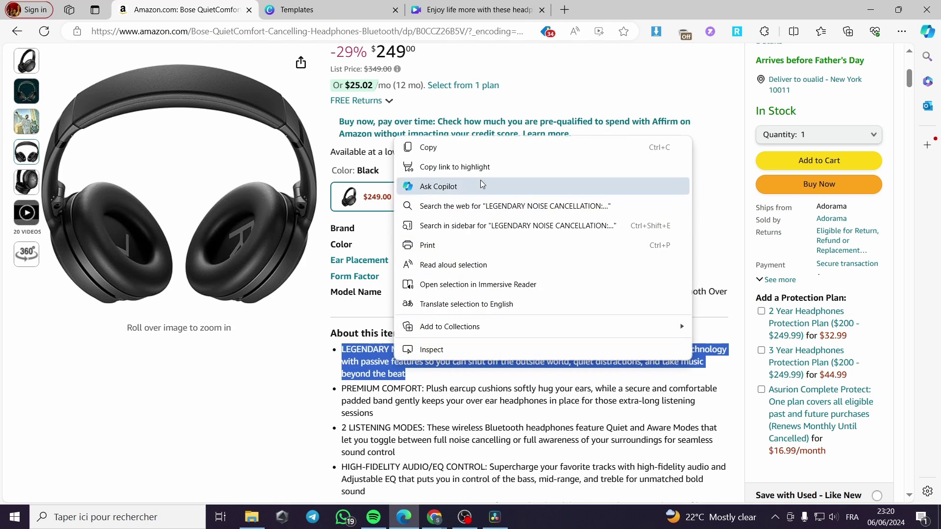
click(422, 147)
- Paste the noise cancellation text onto the third Canva page, shrink it to font size 48.6 and move it to the page's top
click(468, 9)
key(ctrl+v)
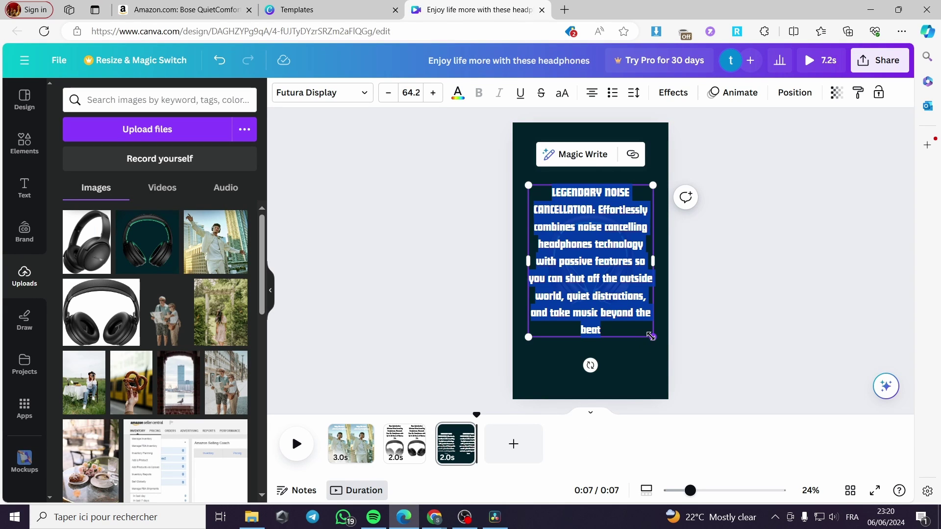
click(678, 330)
click(617, 316)
drag(649, 337, 624, 292)
drag(583, 245, 599, 199)
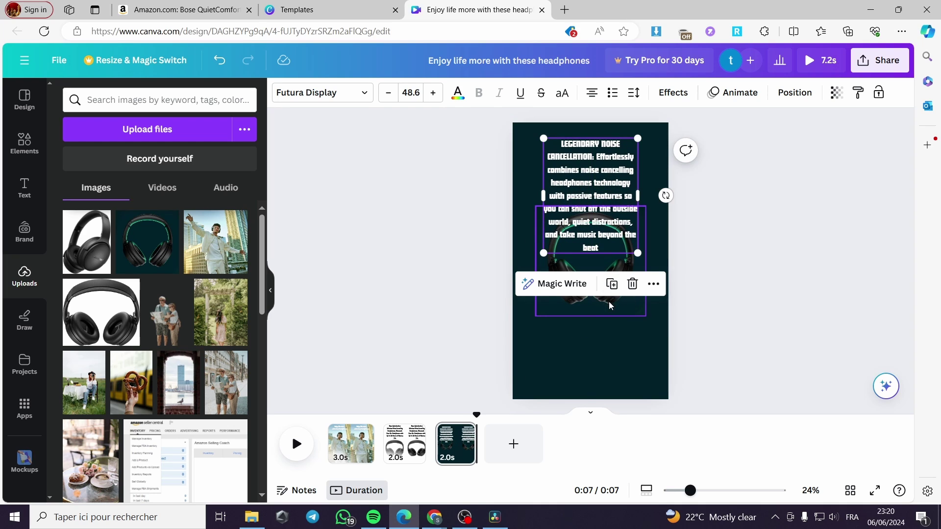
- Move the headphones image below the noise cancellation text and fine-tune the layout of both on the third page
drag(609, 304, 610, 361)
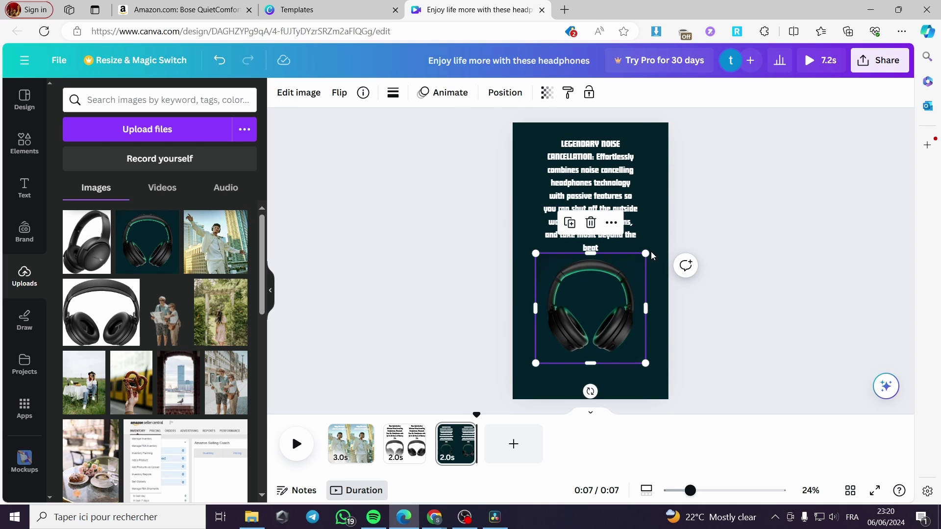
click(619, 223)
drag(645, 255, 683, 266)
drag(629, 230, 617, 219)
drag(609, 333, 609, 337)
- Add a fourth page with the uploaded side-view headphones image and make its background white
click(519, 444)
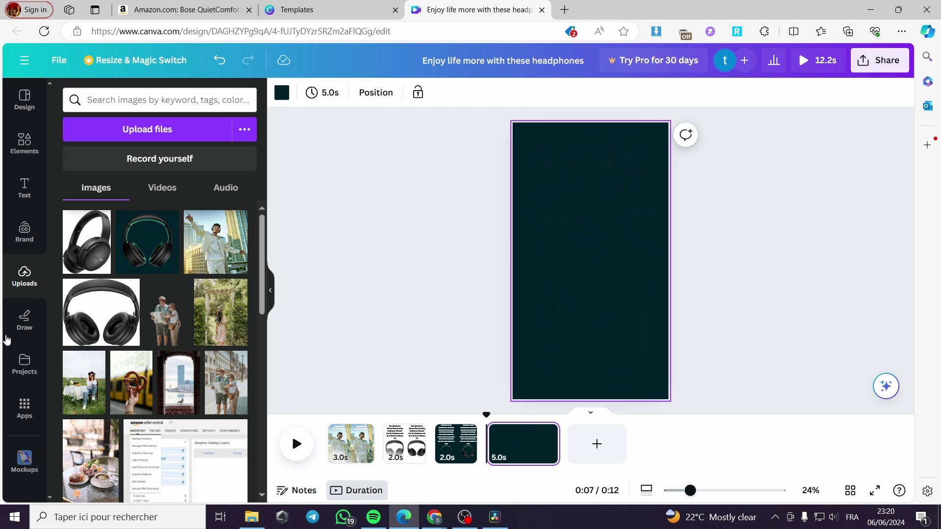
click(87, 242)
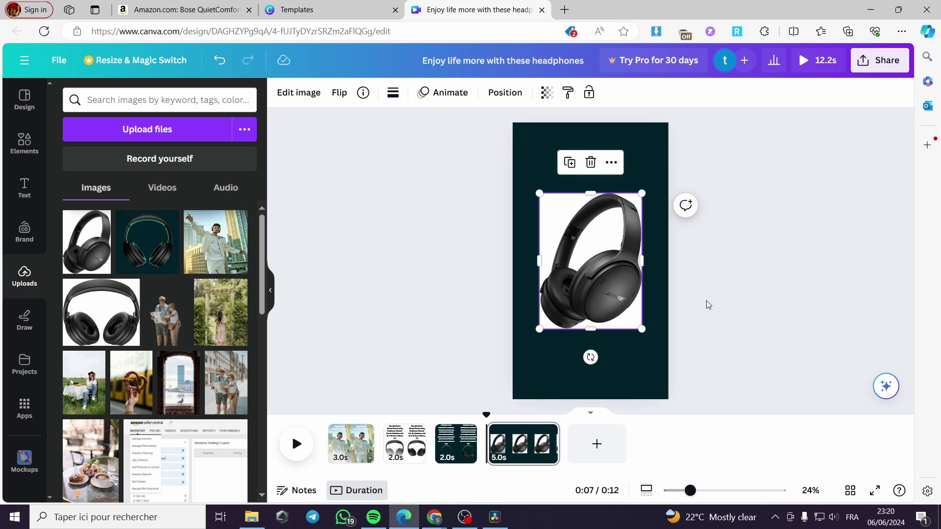
click(636, 161)
click(281, 92)
click(170, 167)
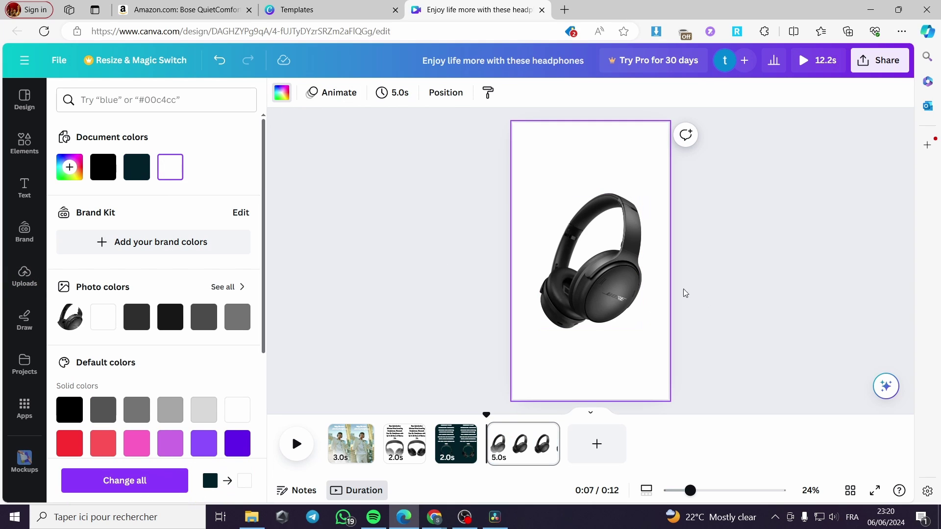
- Enlarge and centre the side-view headphones image and shorten the fourth page to 2.0 seconds
drag(612, 294, 612, 283)
drag(643, 317, 656, 337)
drag(616, 279, 610, 281)
drag(557, 445, 509, 446)
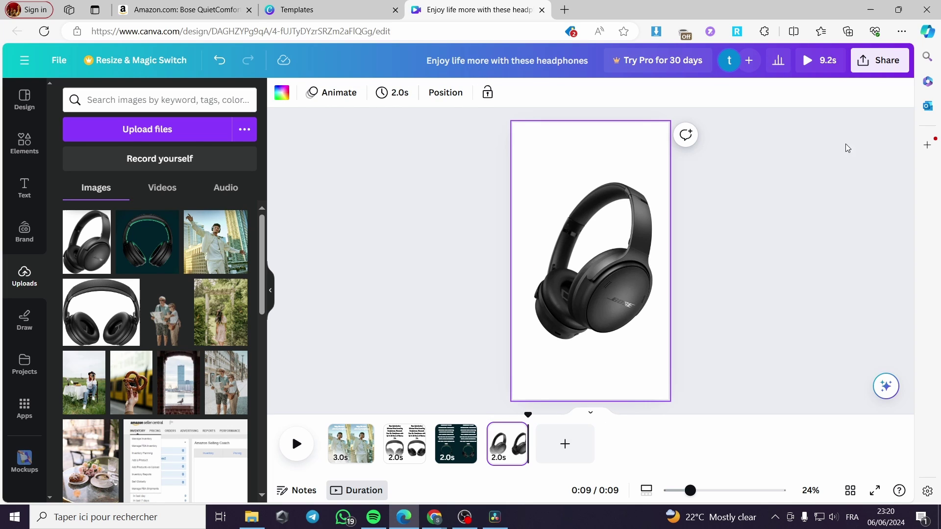
- Download all four pages of the design as a 1080p MP4 video
click(884, 61)
click(770, 361)
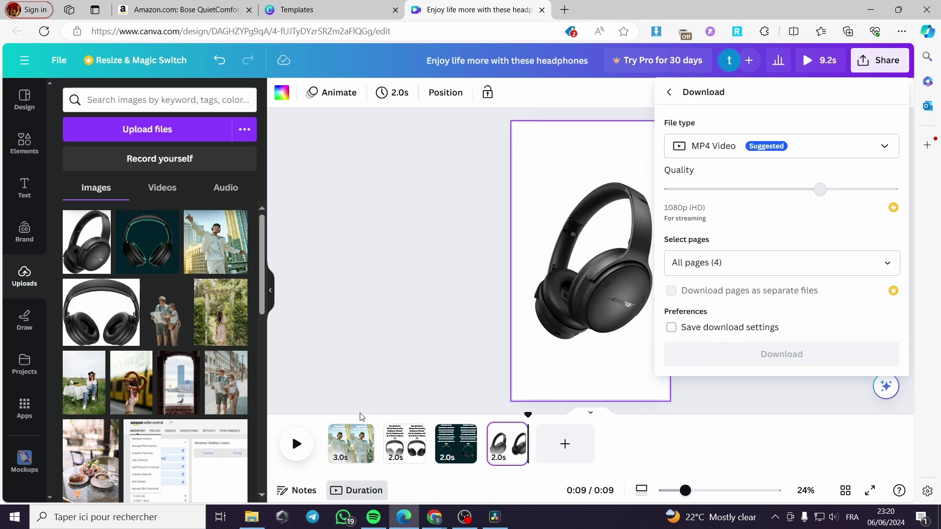
click(783, 360)
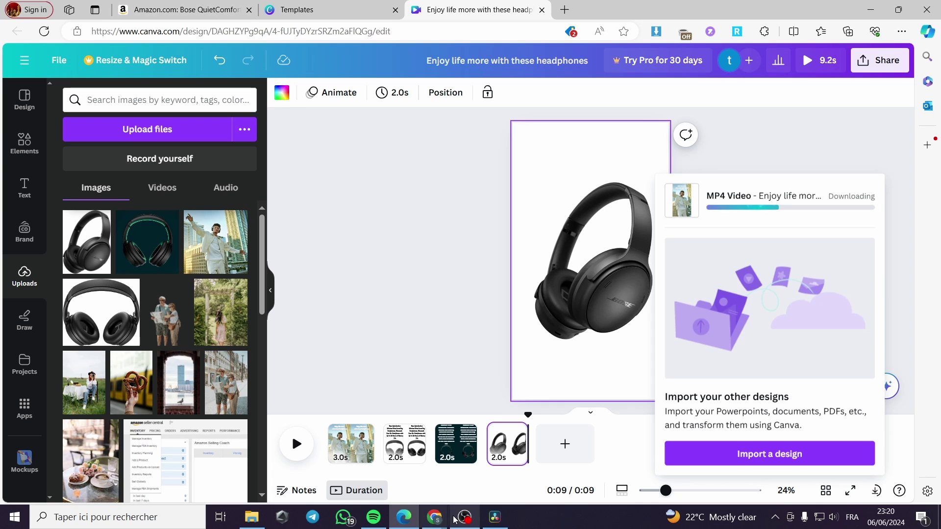
- Check the video download in Canva and switch to the TikTok Studio upload page in Chrome
mouse_move(434, 517)
click(488, 474)
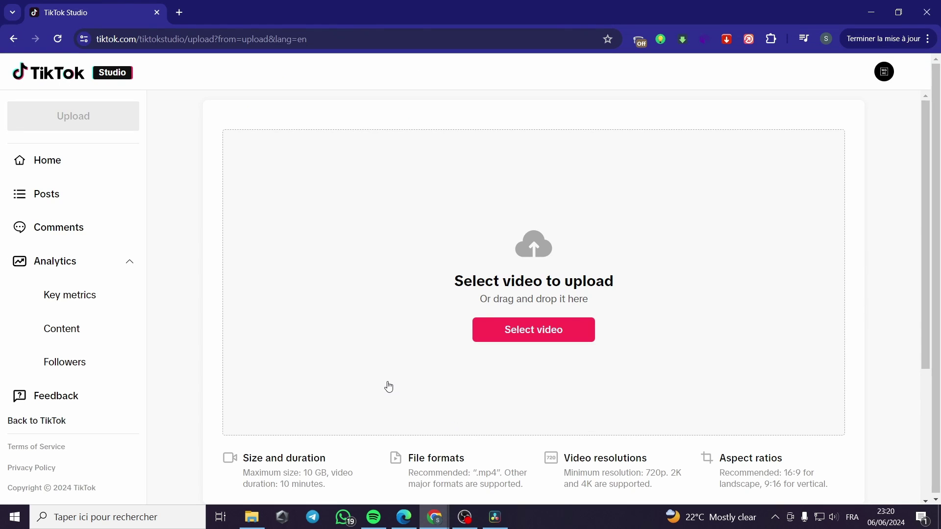
click(402, 516)
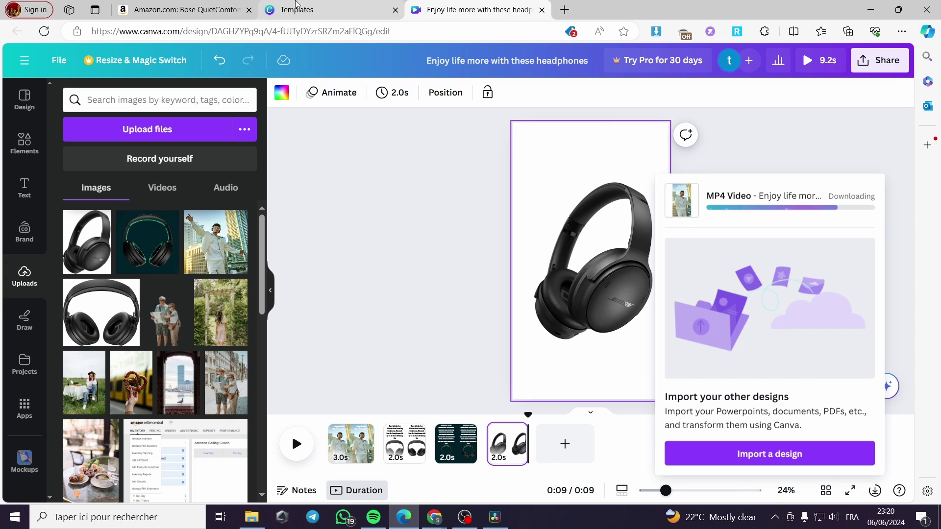
click(328, 10)
key(alt+Tab)
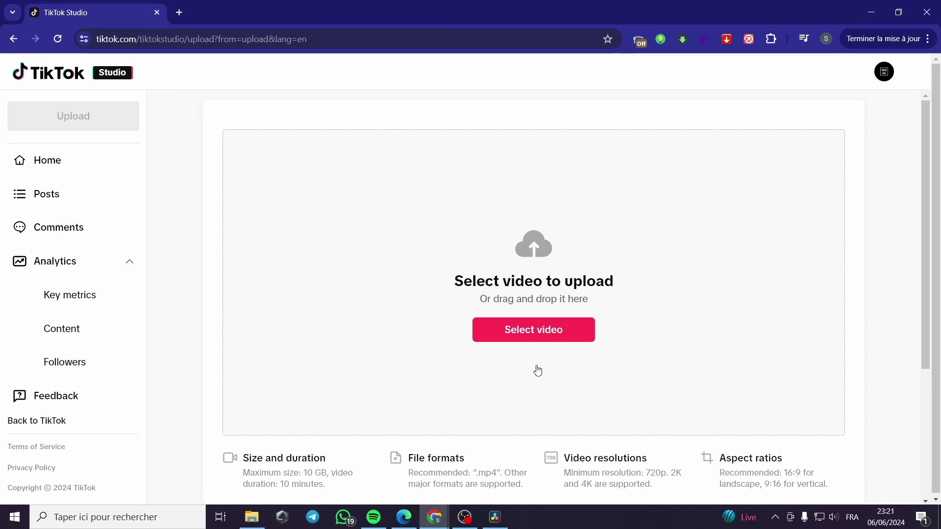
- Upload the video file "Enjoy life more with these headphones" from the Téléchargements folder to TikTok Studio
click(557, 329)
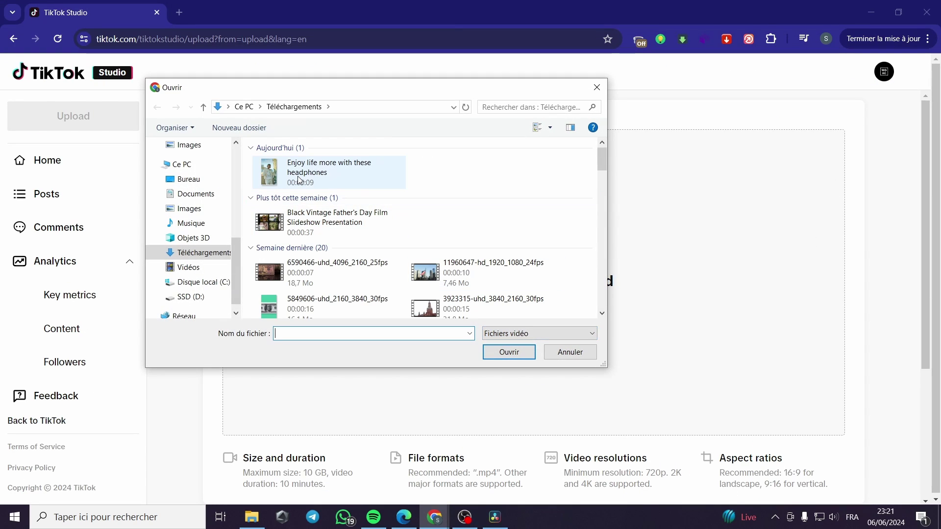
click(318, 172)
click(505, 349)
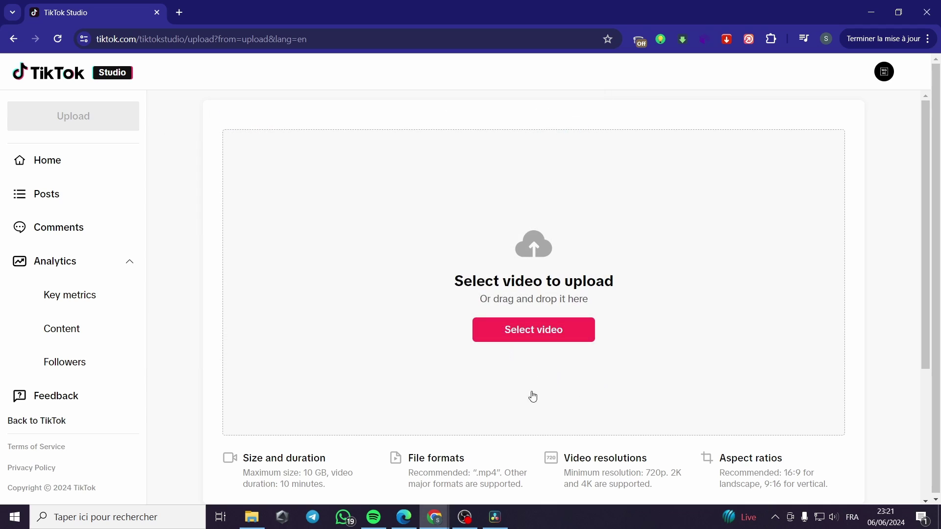
scroll(650, 376, down, 2)
scroll(686, 343, up, 2)
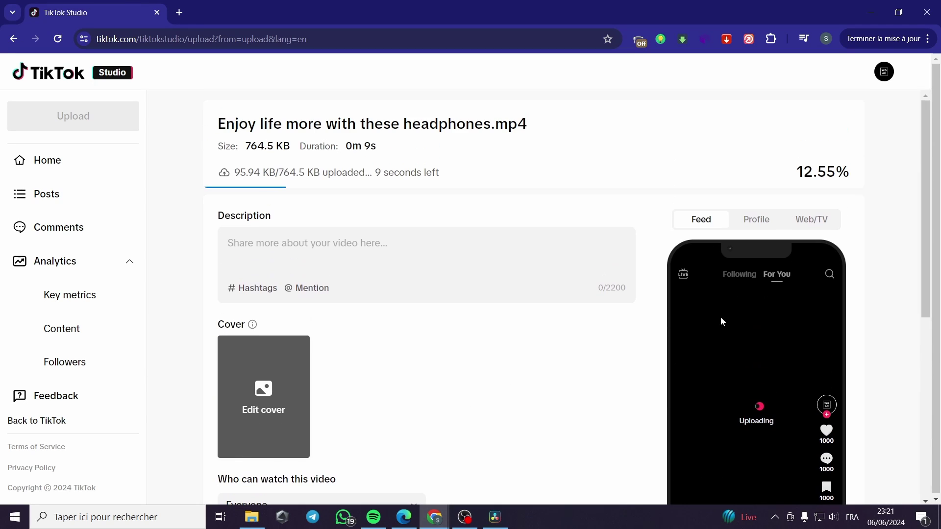
- View the upload preview in the Profile and Web/TV layouts and return to the Feed layout
scroll(735, 294, down, 1)
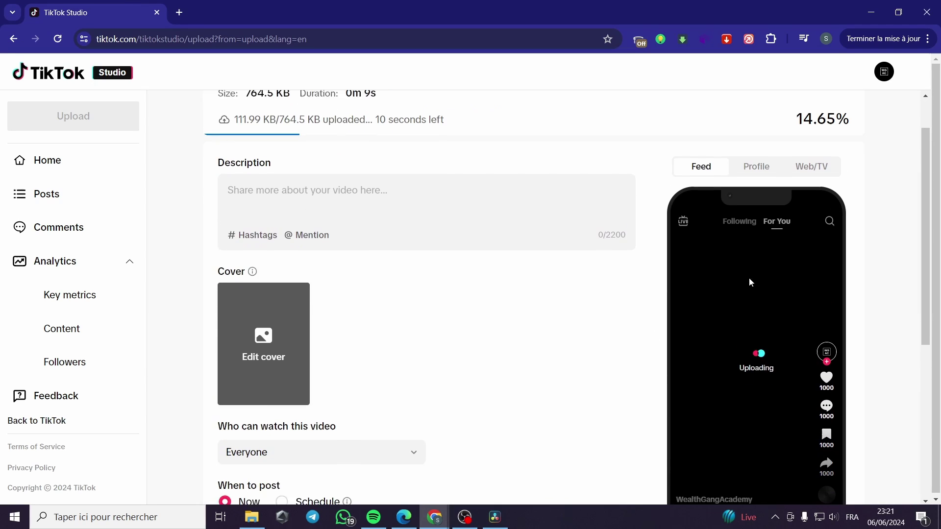
click(755, 159)
click(823, 167)
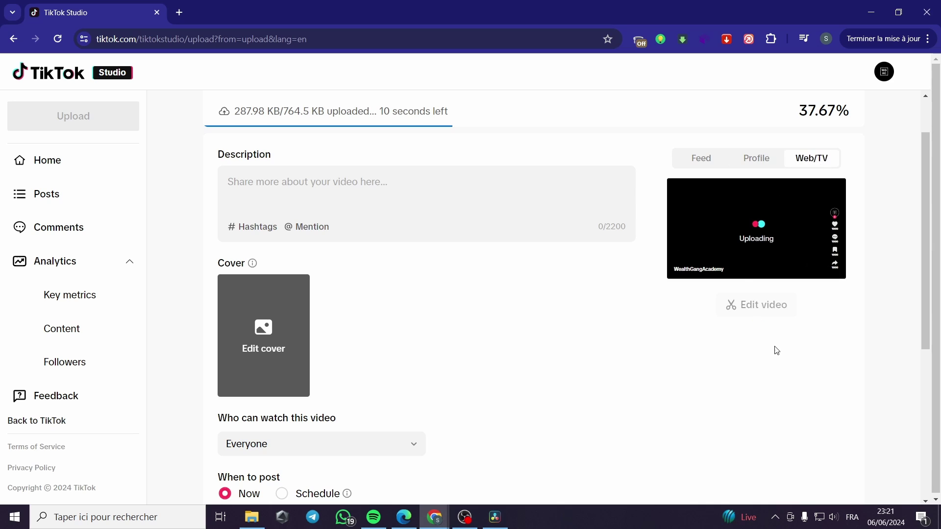
click(722, 162)
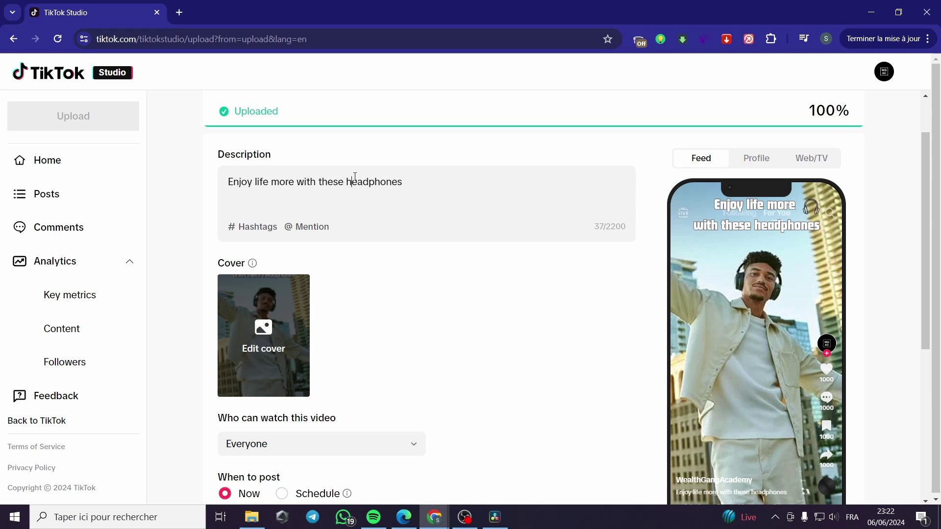
- Play the uploaded headphones video in the Feed preview and pause it near the end
scroll(742, 355, down, 1)
scroll(797, 347, down, 1)
scroll(784, 275, up, 1)
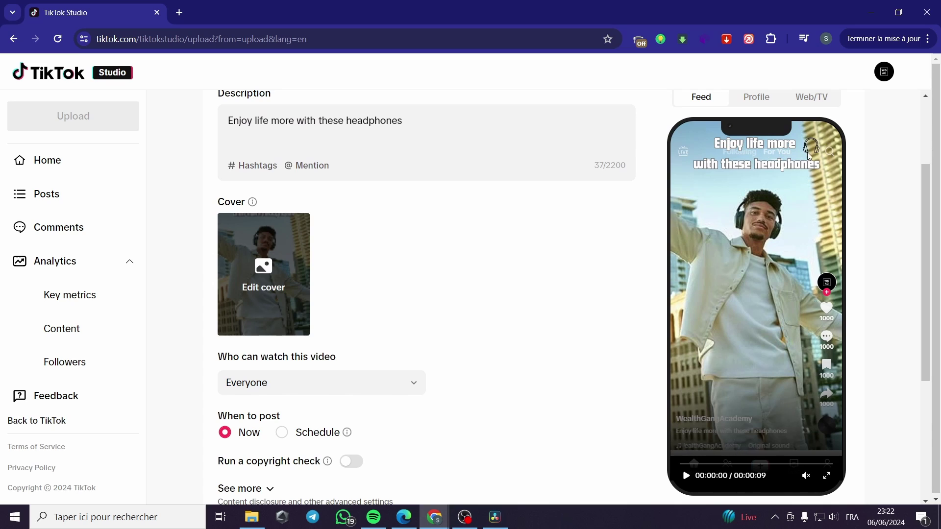
click(686, 476)
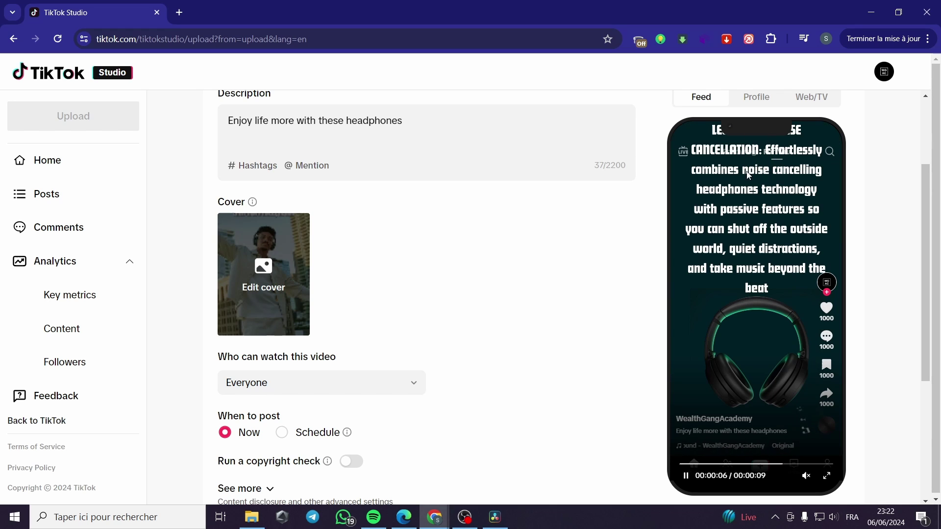
click(686, 476)
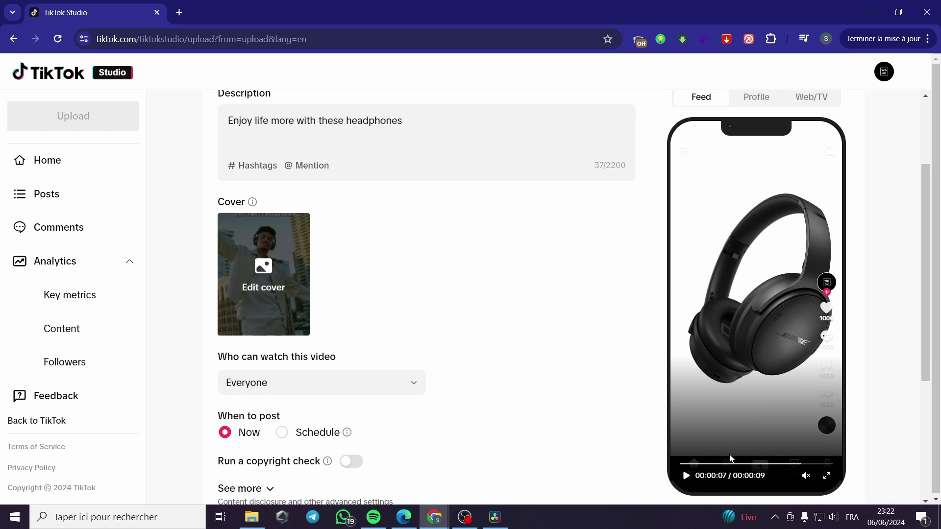
- Switch to the Amazon page in Edge and copy the short affiliate text link for the Bose QuietComfort headphones
scroll(334, 298, up, 3)
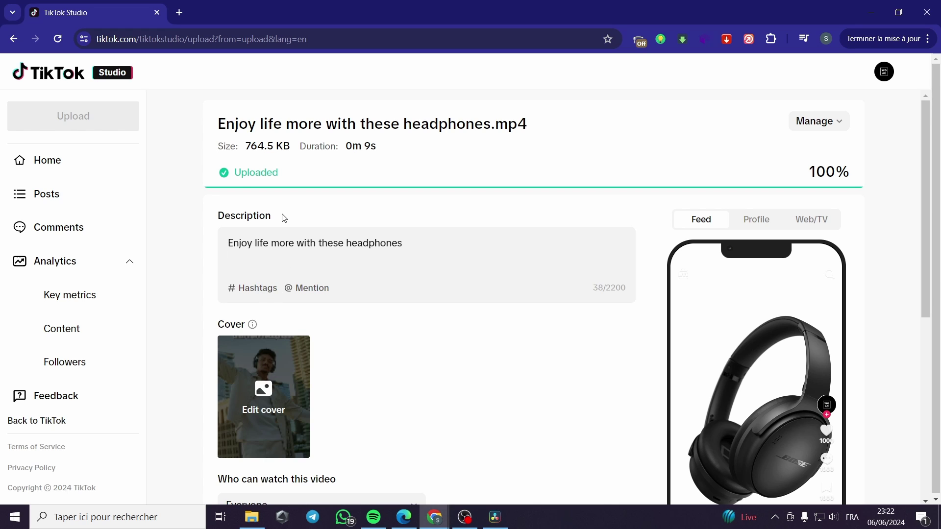
click(405, 519)
click(178, 7)
scroll(189, 245, up, 5)
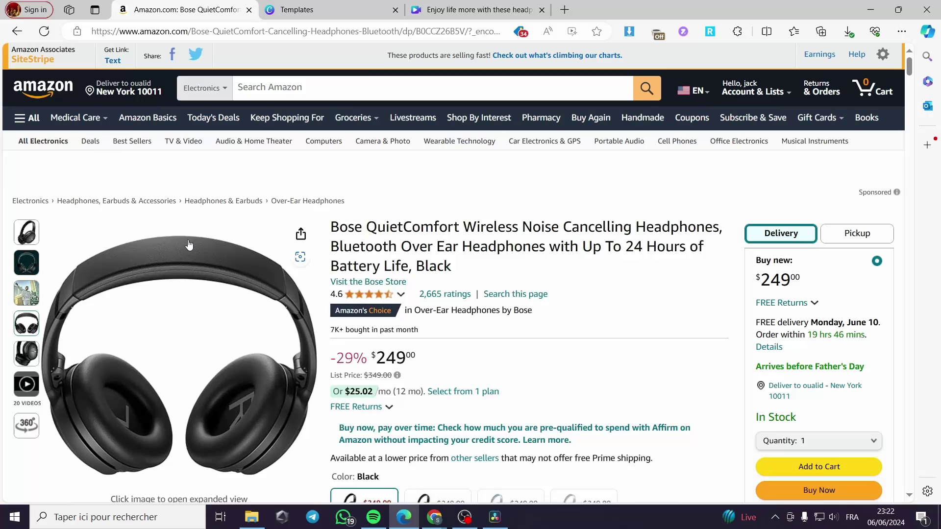
click(112, 61)
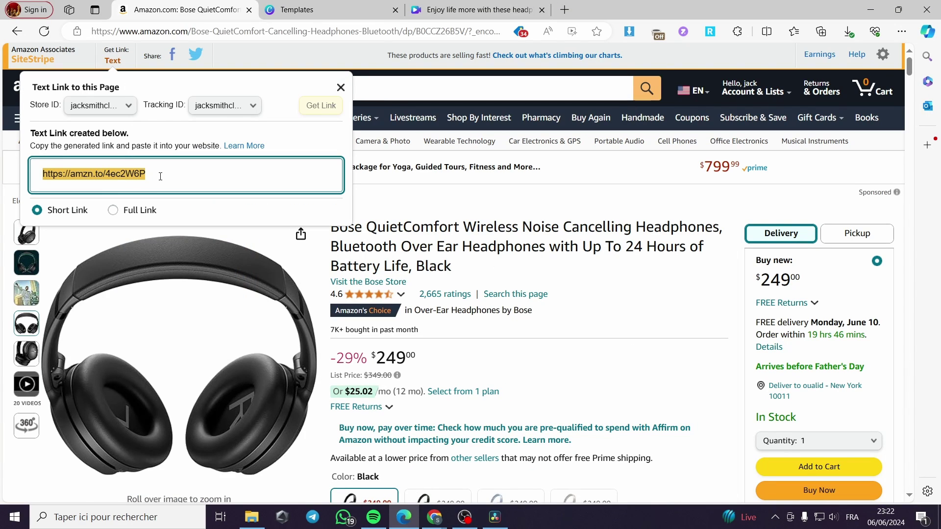
right_click(90, 176)
click(156, 188)
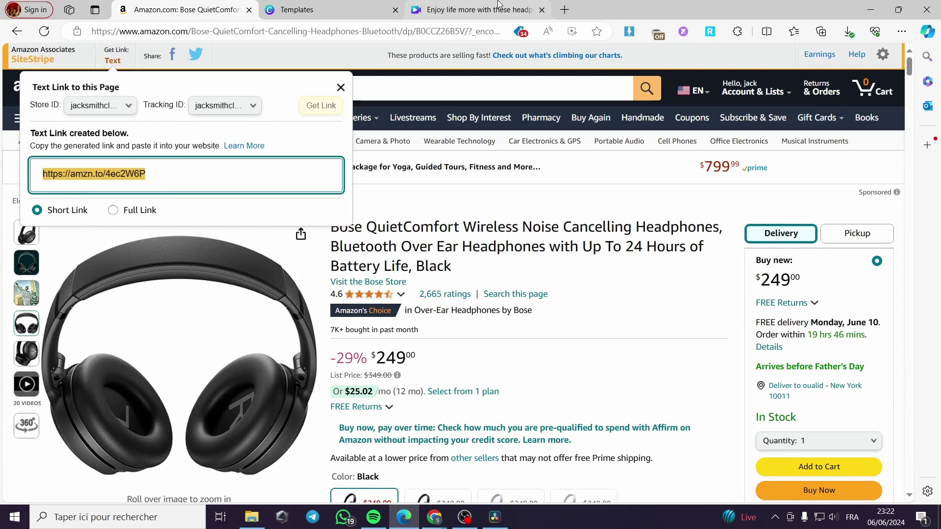
click(473, 10)
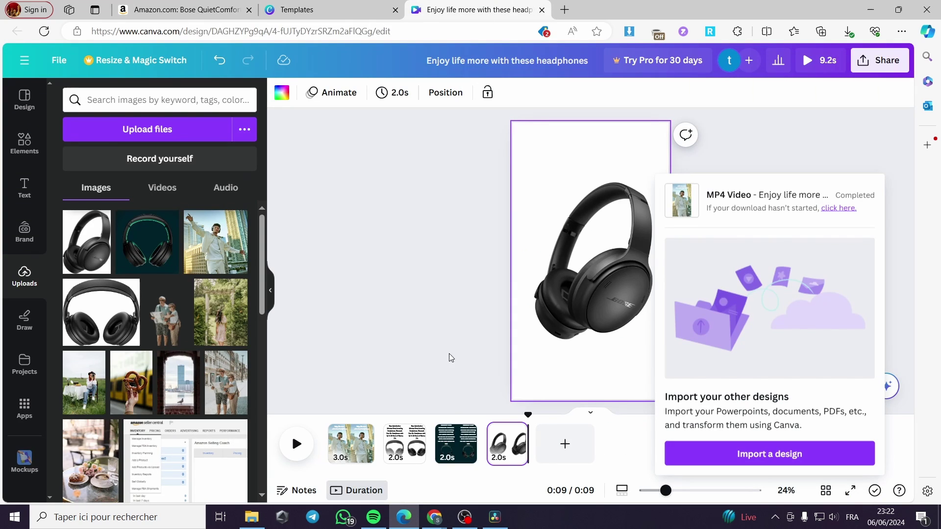
click(434, 517)
key(Return)
text(https://amzn.to/4ec2W6P)
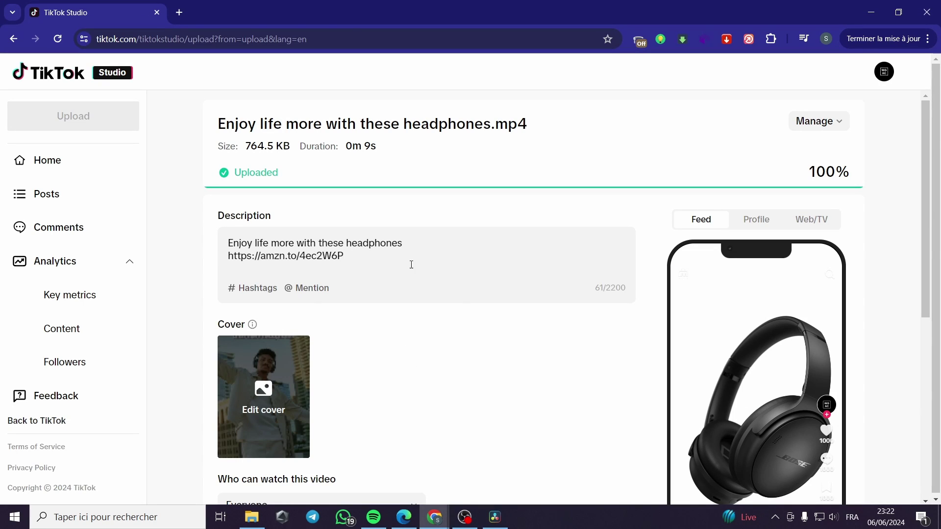
- Review the cover, audience and posting time settings and the management options for the uploaded video
scroll(321, 256, down, 5)
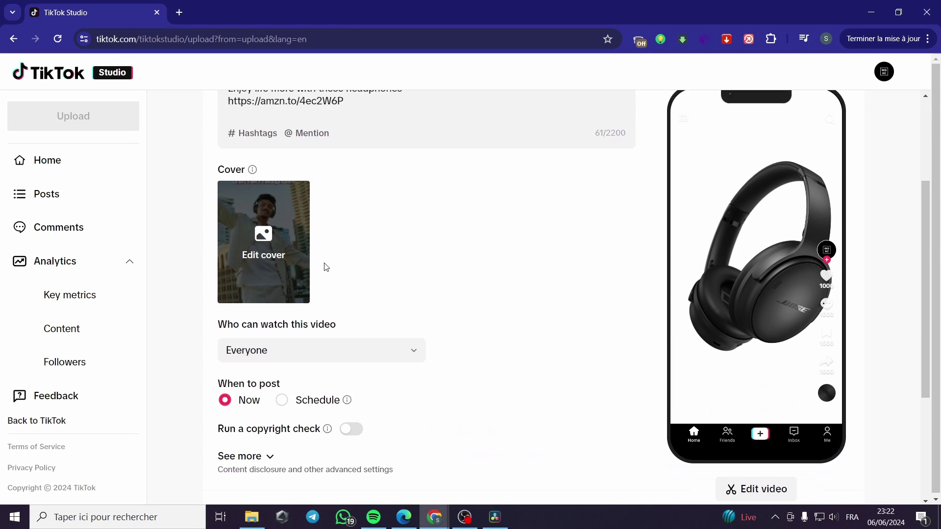
scroll(327, 317, down, 1)
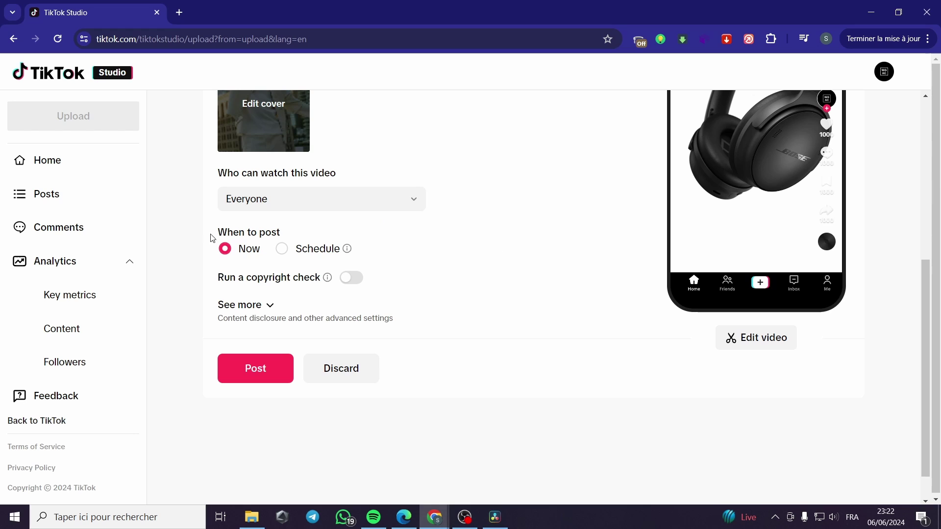
mouse_move(817, 272)
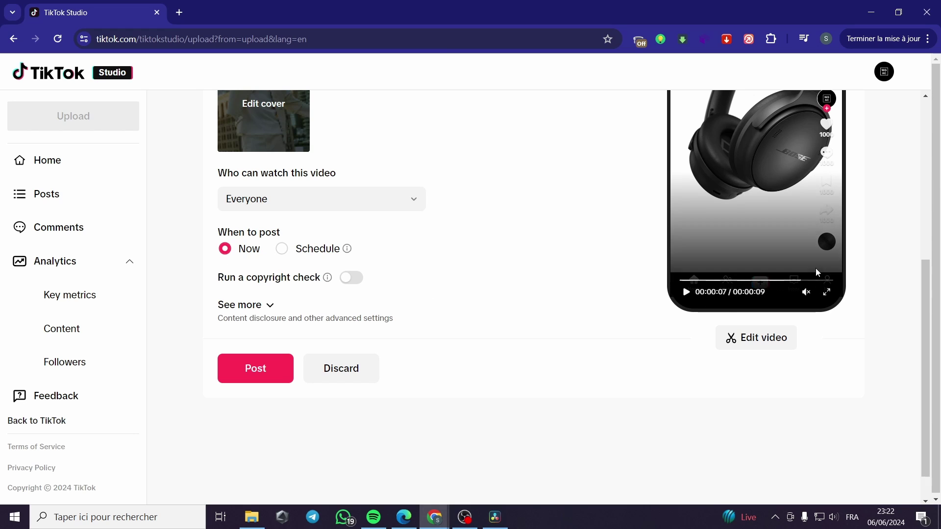
scroll(691, 304, up, 6)
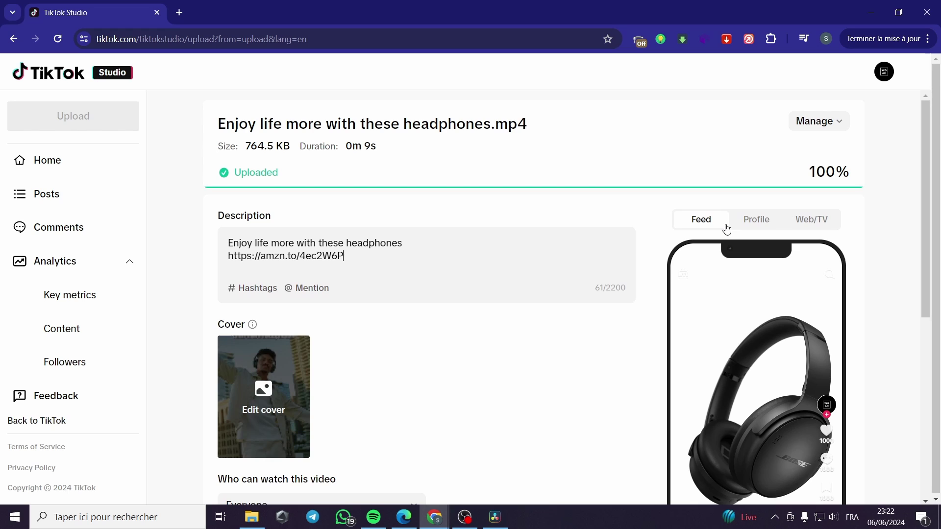
click(831, 123)
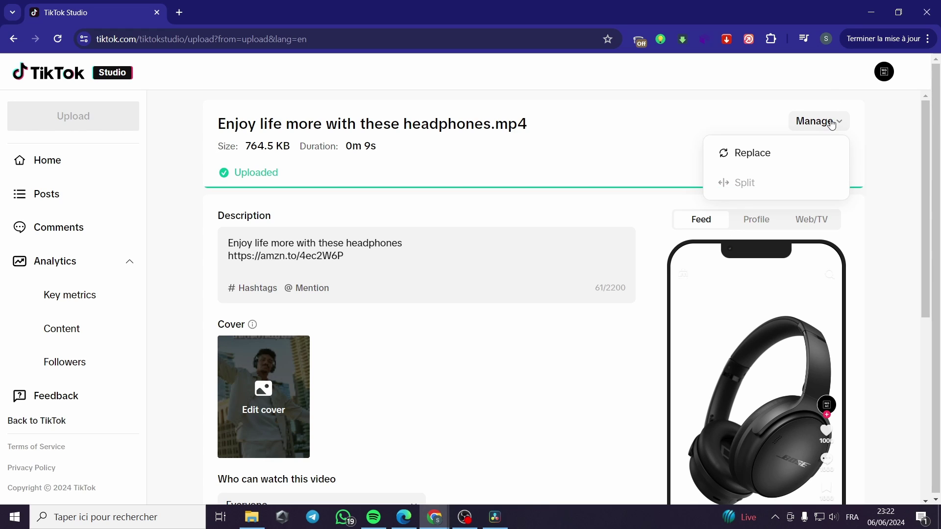
click(832, 125)
- Check the completed upload form and post the headphones video immediately, visible to everyone
scroll(458, 200, down, 7)
scroll(539, 260, up, 3)
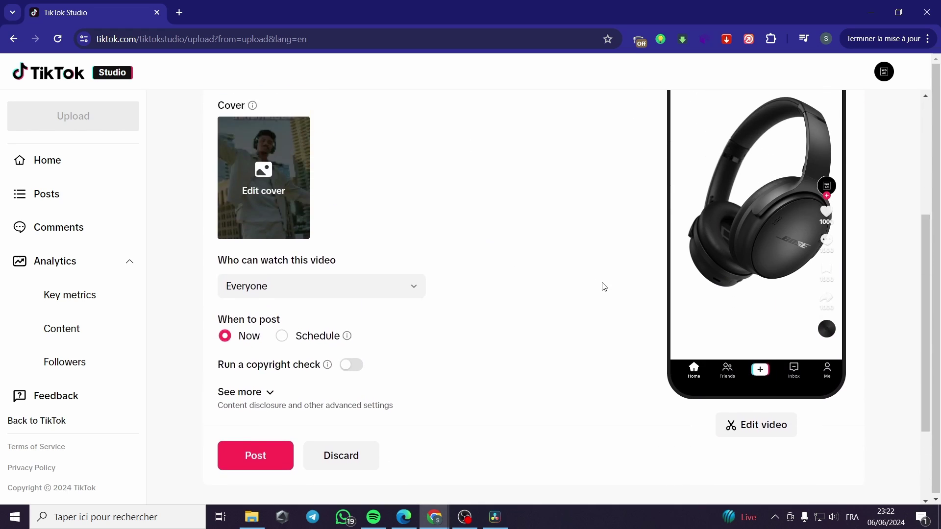
scroll(604, 287, up, 4)
scroll(701, 210, down, 7)
click(269, 333)
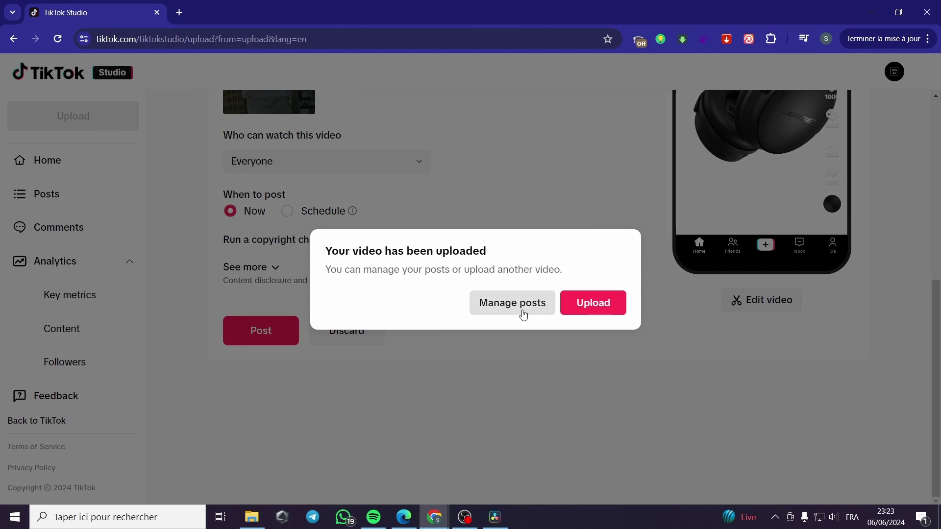
- Open the list of posts, play the newly posted headphones video and close its player
click(526, 312)
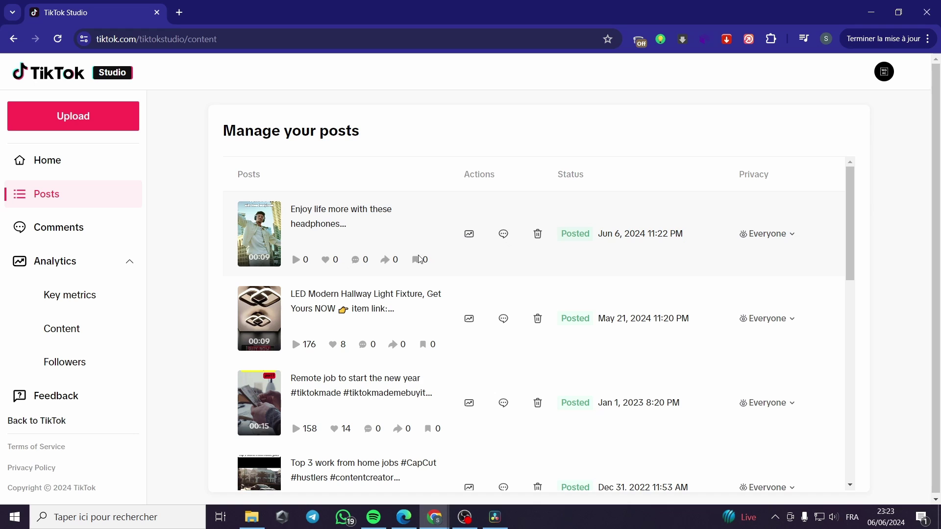
click(252, 226)
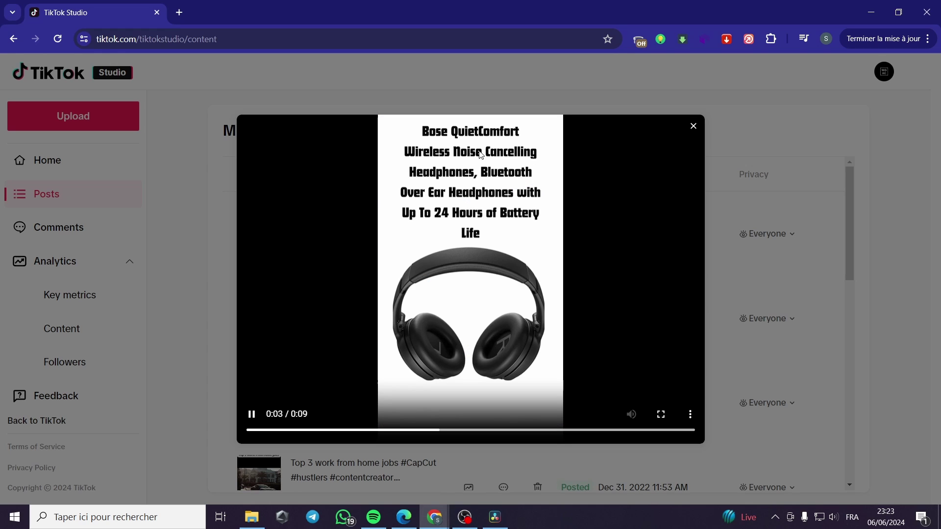
click(693, 127)
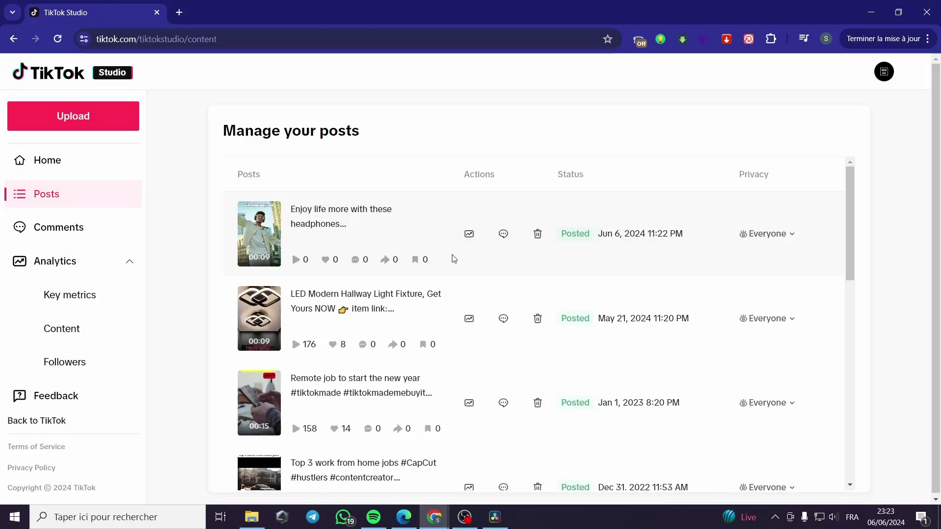